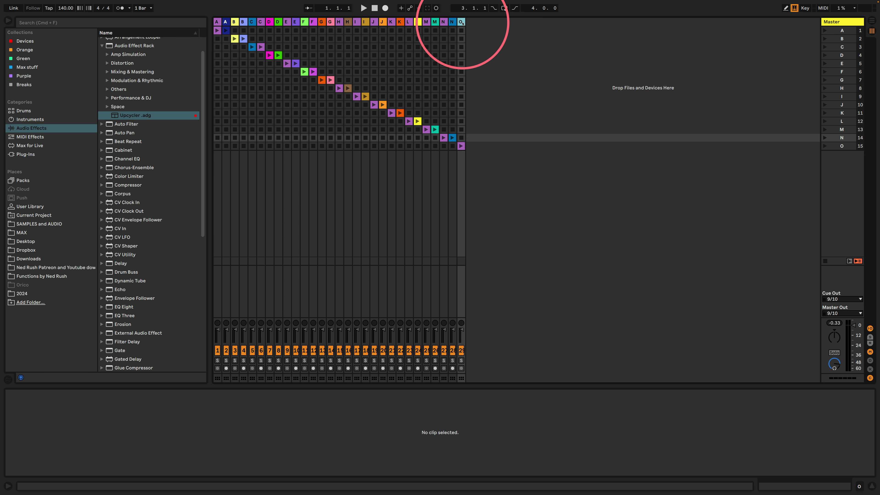
# Step: Widen track O, open the ode_to_billy_joe_ld clip and play it
pyautogui.moveTo(466, 23); pyautogui.dragTo(577, 24)
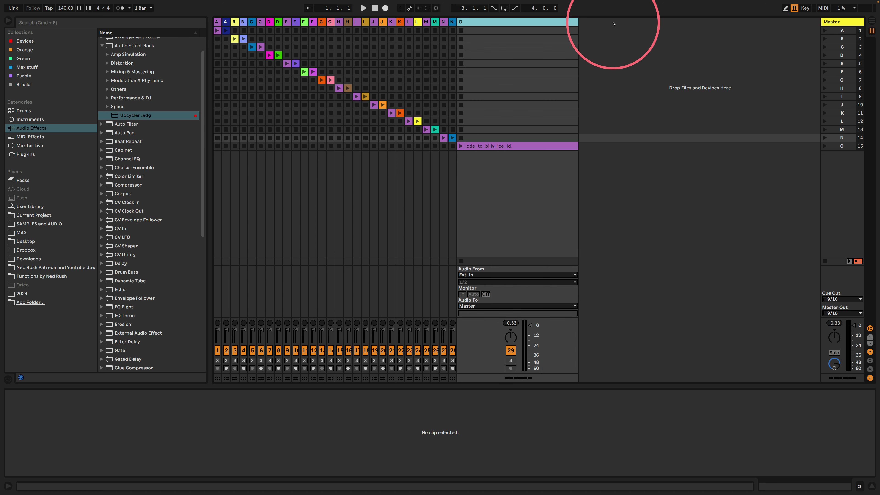
pyautogui.click(485, 147)
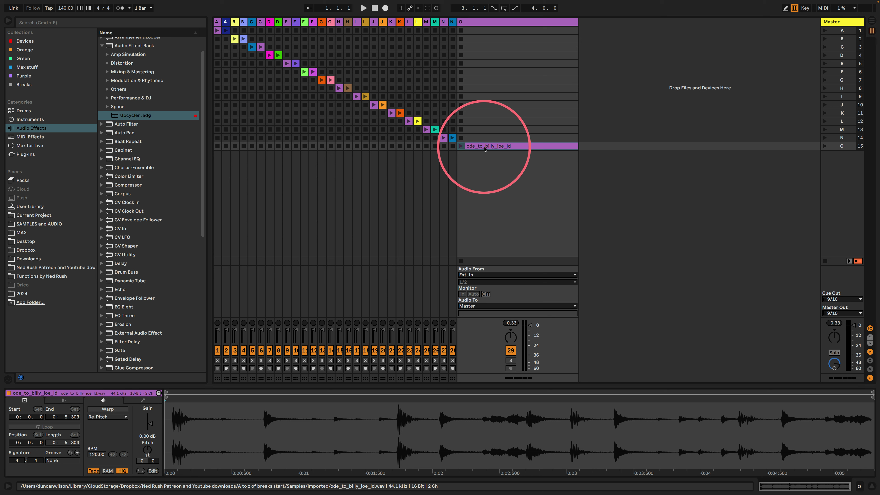
pyautogui.click(462, 146)
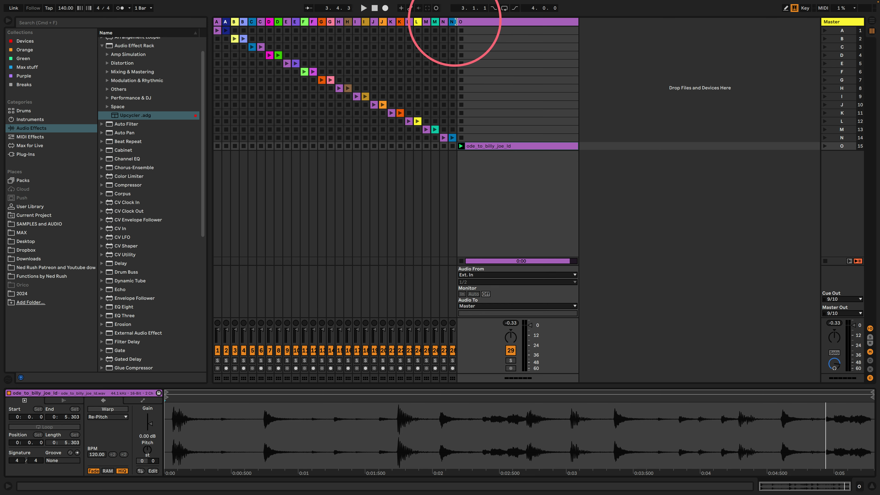
# Step: Replay the ode_to_billy_joe_ld clip and examine its waveform up close around 2.6 seconds
pyautogui.moveTo(455, 21); pyautogui.dragTo(417, 23)
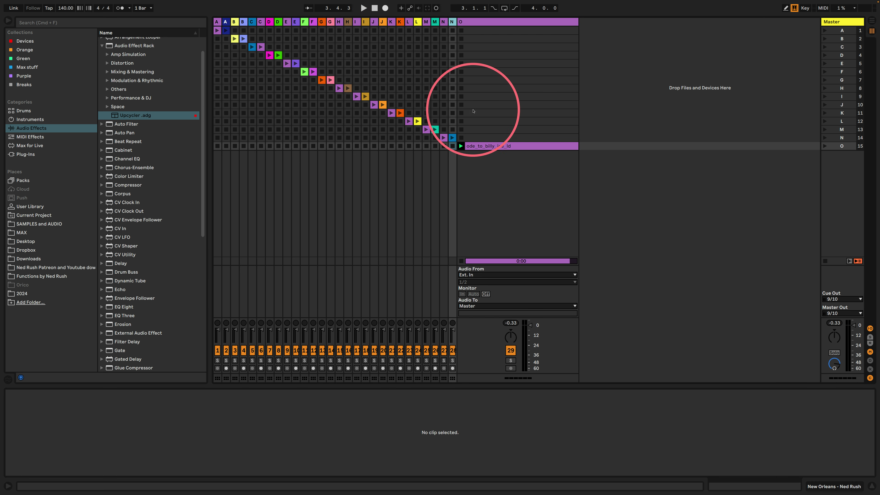
pyautogui.click(489, 148)
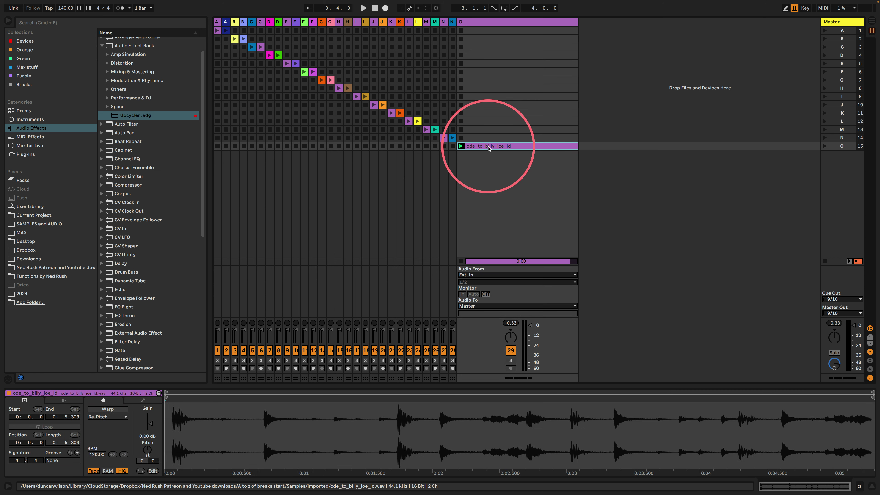
pyautogui.press('Return')
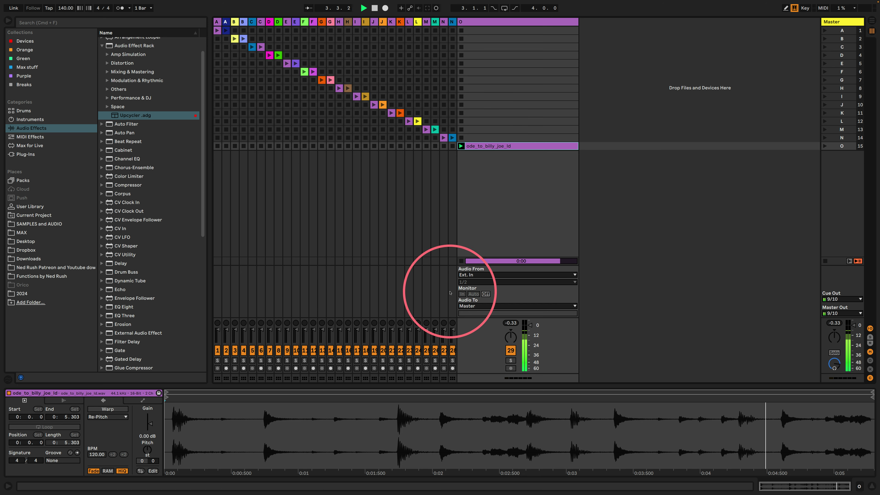
pyautogui.scroll(5, 513, 402)
pyautogui.scroll(10, 512, 402)
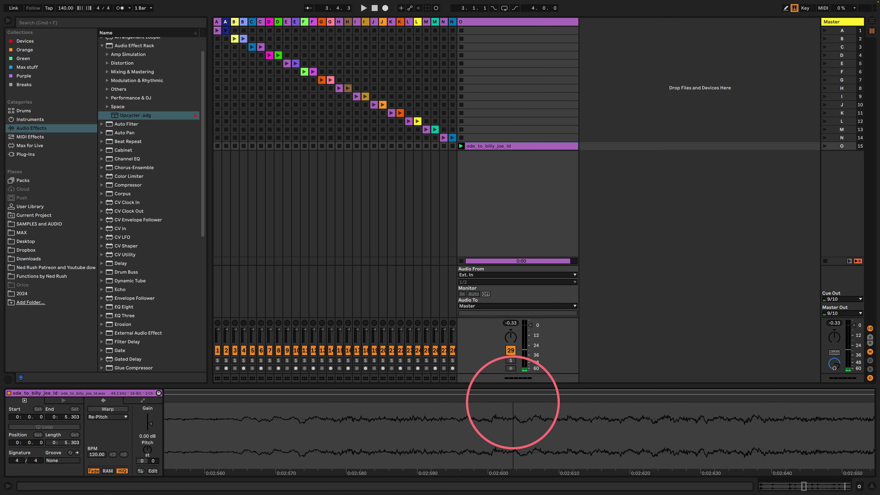
pyautogui.scroll(3, 512, 402)
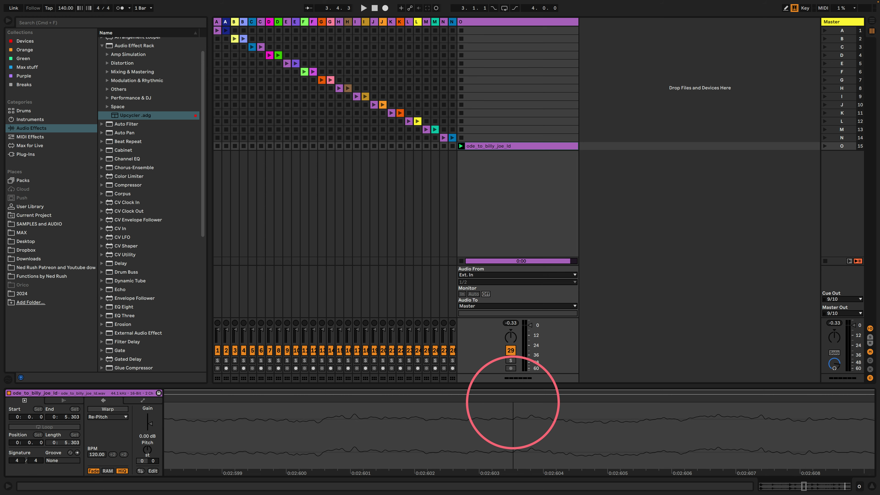
pyautogui.scroll(-6, 513, 402)
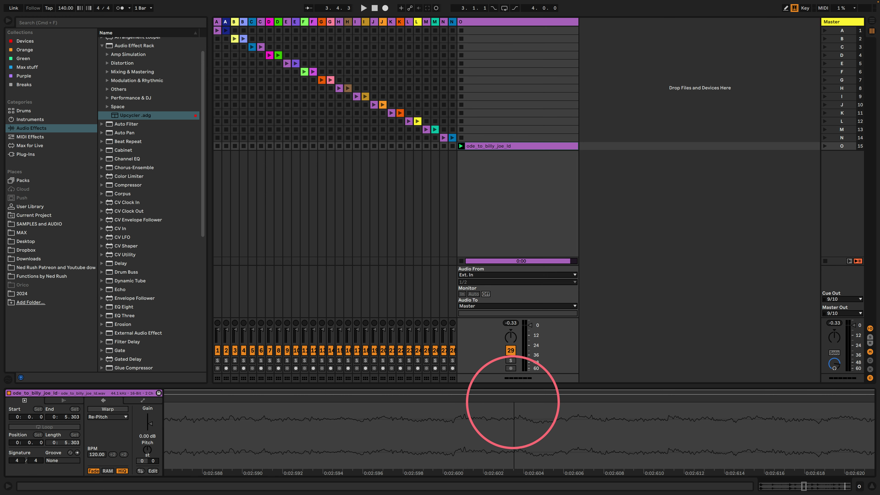
pyautogui.scroll(-15, 513, 402)
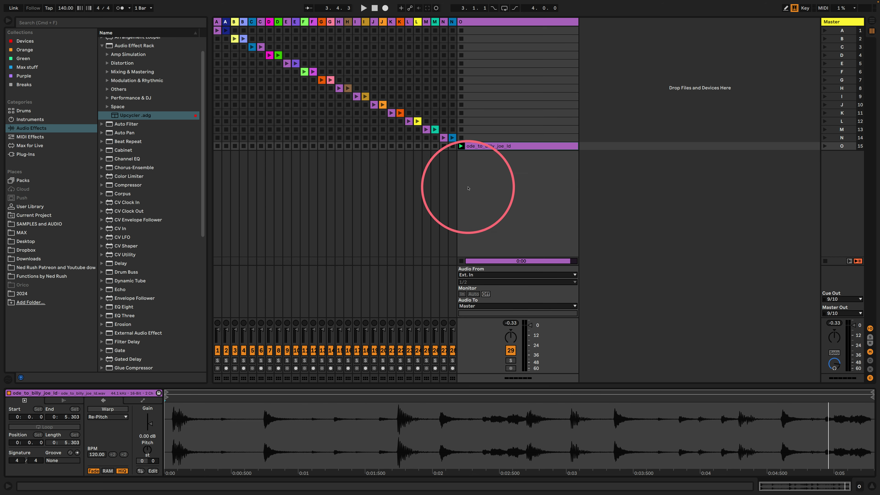
pyautogui.click(461, 146)
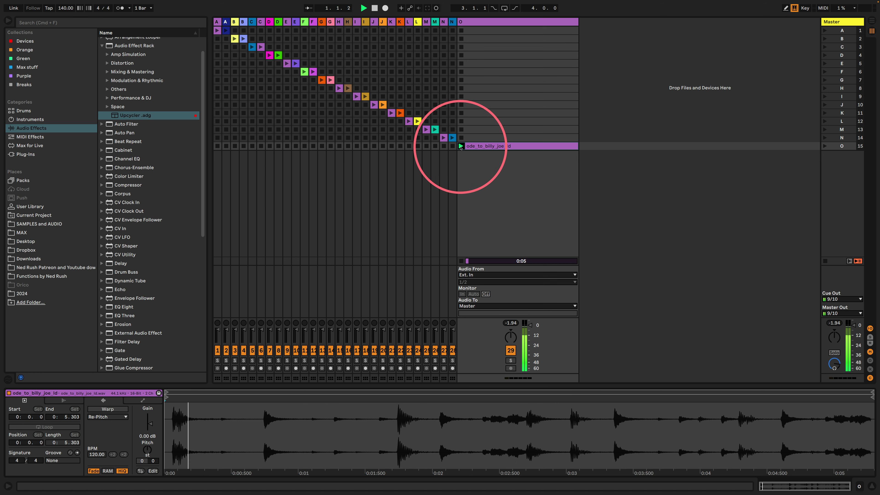
# Step: Warp the ode_to_billy_joe_ld clip in Beats mode, halve its tempo to 90.52 BPM and play it
pyautogui.click(108, 409)
pyautogui.click(108, 417)
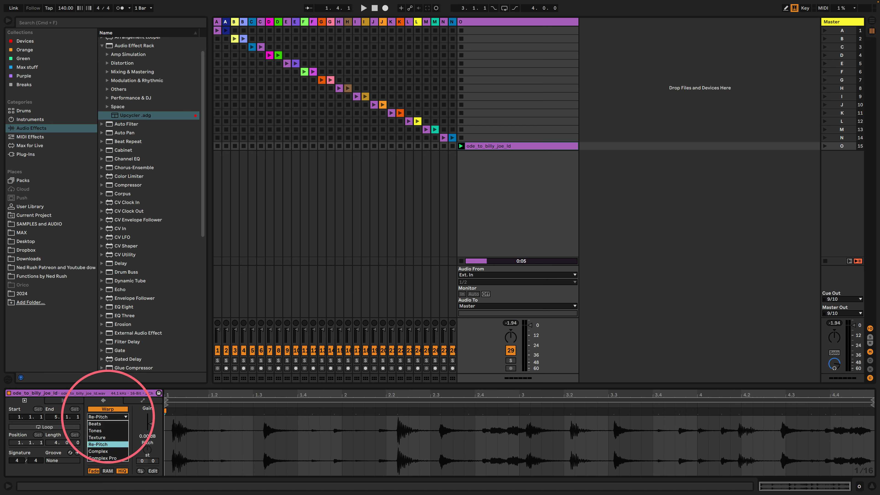
pyautogui.click(107, 424)
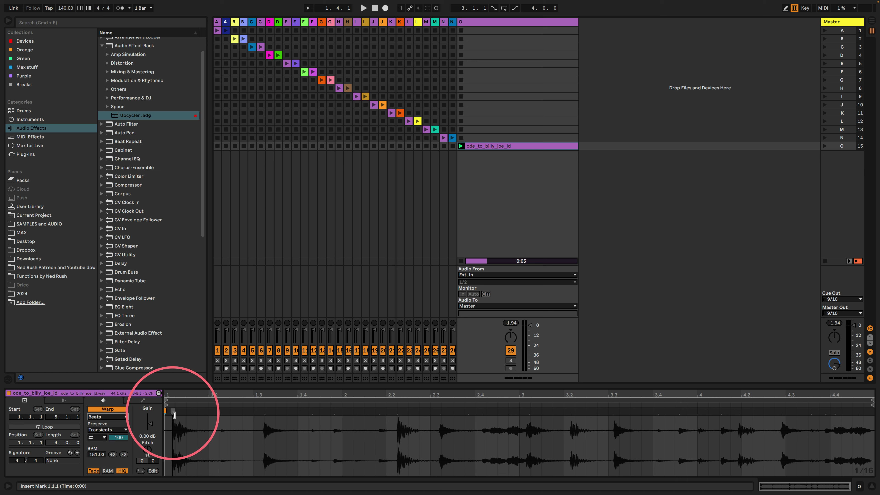
pyautogui.press('space')
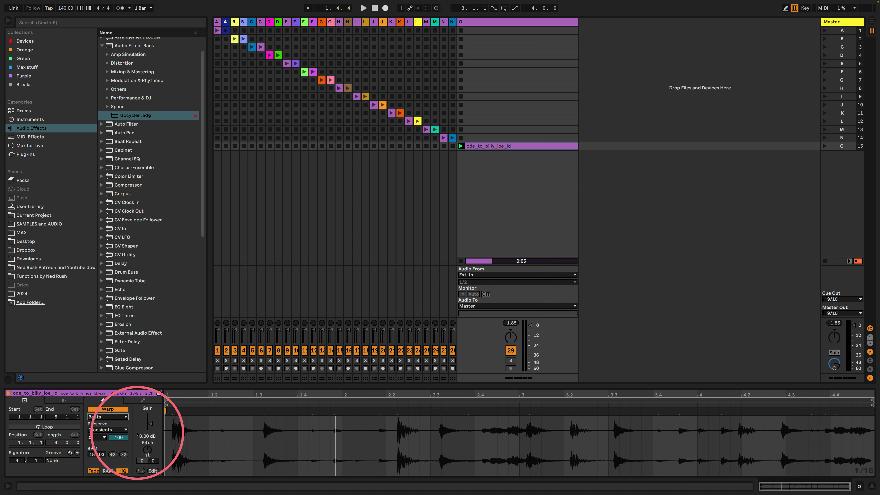
pyautogui.click(113, 454)
pyautogui.click(166, 448)
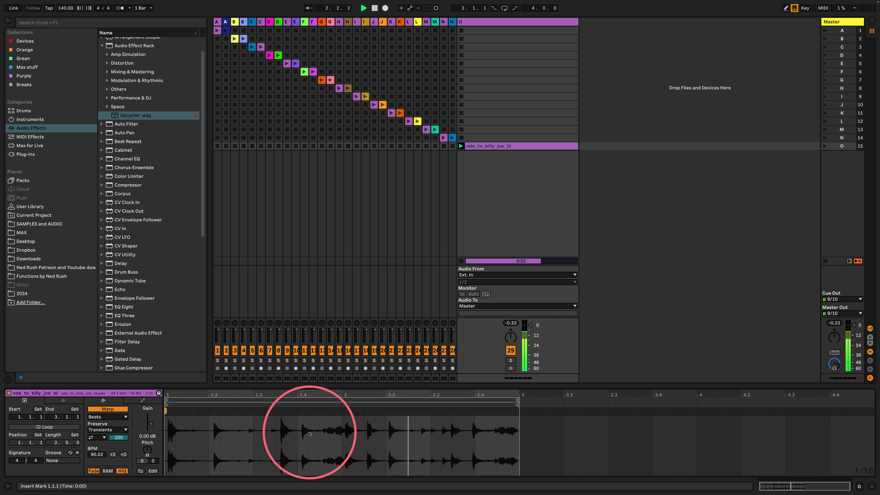
pyautogui.press('space')
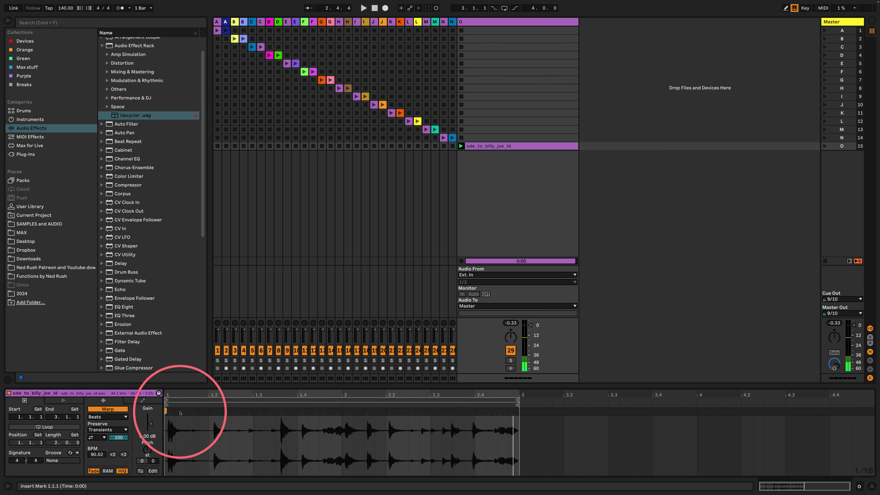
# Step: Set 1.1.1 at the clip's first transient and move the loop start to that point
pyautogui.moveTo(167, 395); pyautogui.dragTo(185, 413)
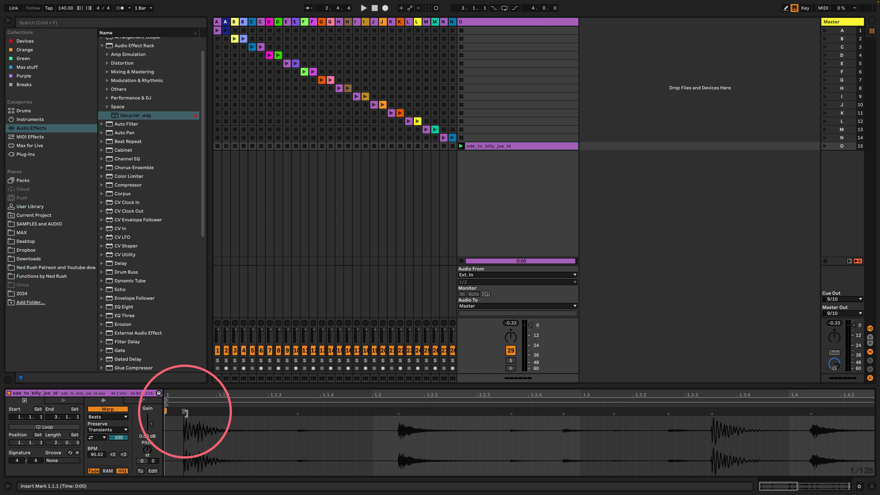
pyautogui.rightClick(186, 411)
pyautogui.click(208, 300)
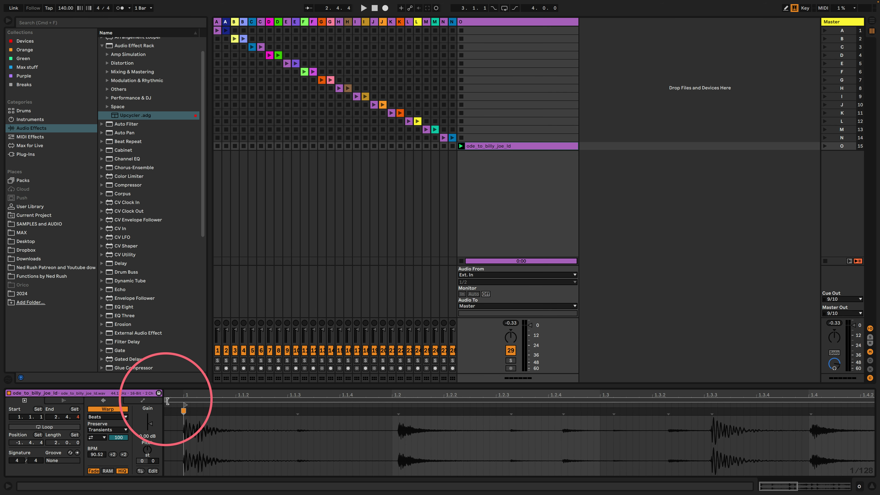
pyautogui.moveTo(189, 395); pyautogui.dragTo(187, 374)
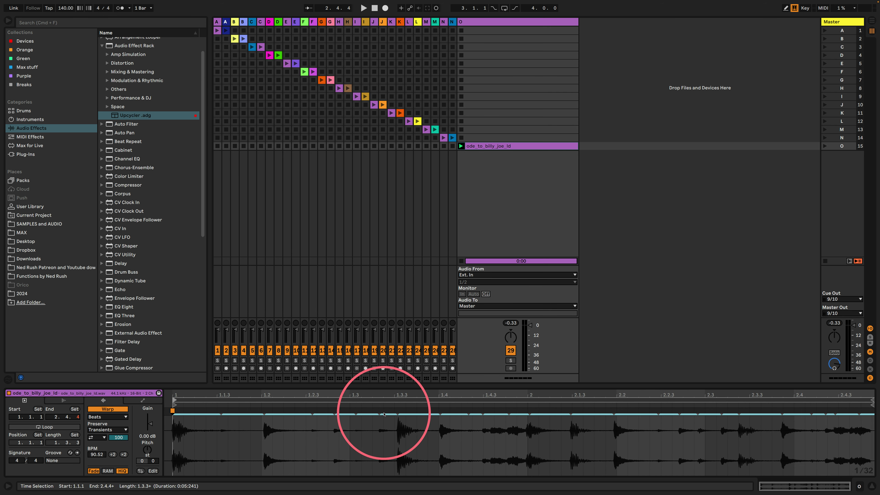
# Step: Play the clip from its new start point and turn on looping for it
pyautogui.press('space')
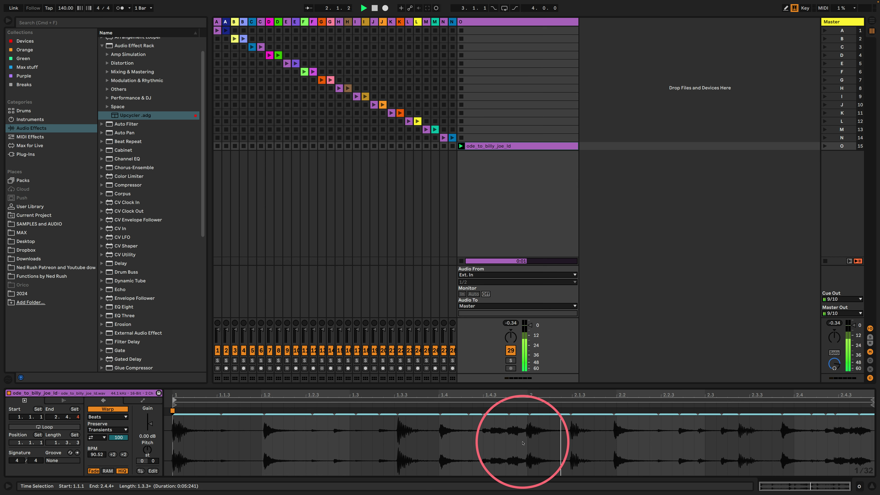
pyautogui.press('space')
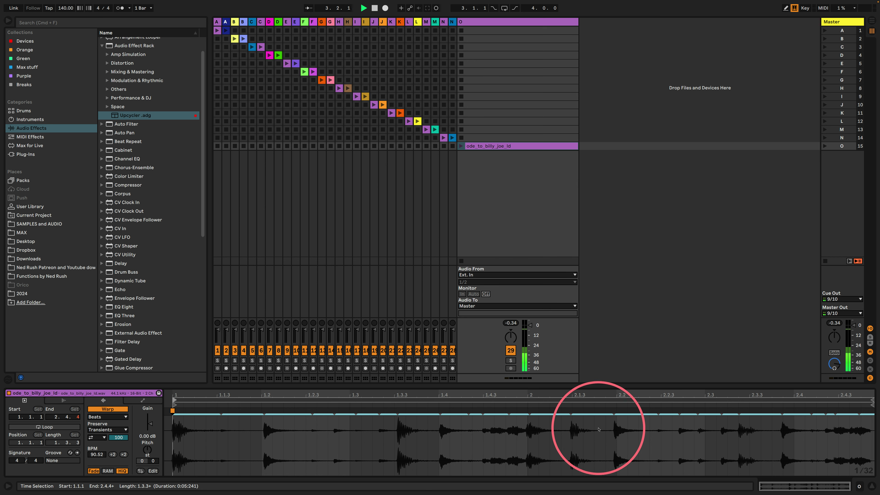
pyautogui.click(46, 427)
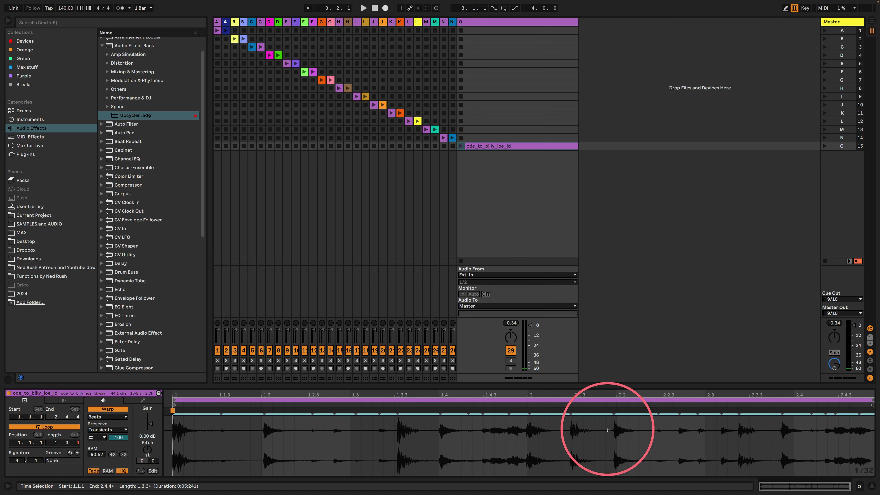
# Step: Warp the hit near 2.2 onto its beat line, relaunch the clip and enlarge the waveform view
pyautogui.moveTo(613, 411); pyautogui.dragTo(618, 413)
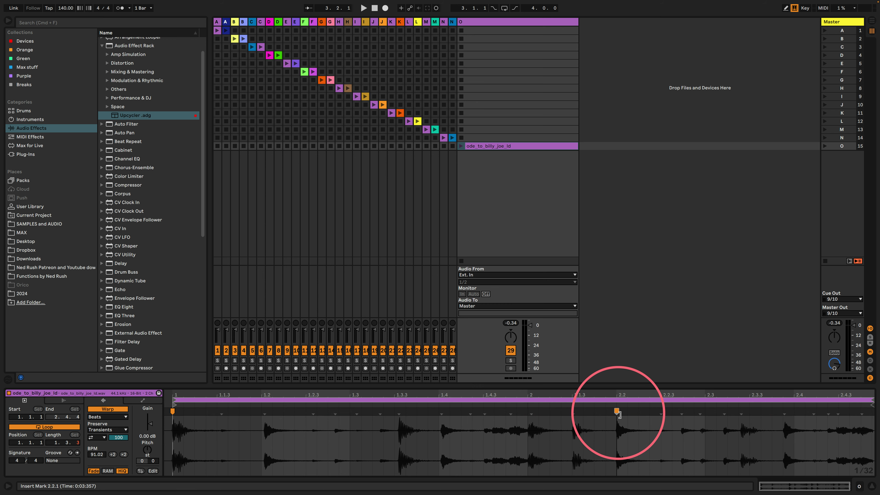
pyautogui.click(460, 146)
pyautogui.moveTo(471, 385); pyautogui.dragTo(467, 212)
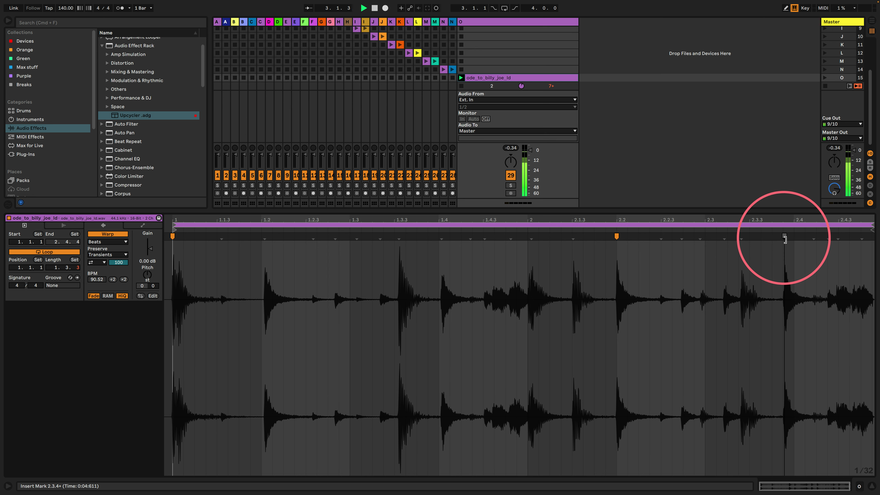
# Step: Warp the hits near 2.4, 1.2, 1.4, 1.3.3 and 2.1.3 onto their grid lines and play the loop
pyautogui.moveTo(784, 239); pyautogui.dragTo(791, 237)
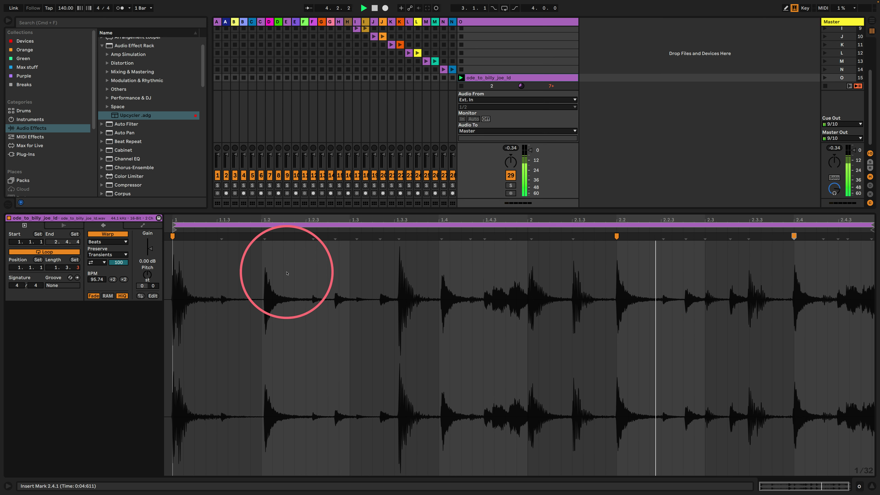
pyautogui.moveTo(264, 237); pyautogui.dragTo(261, 237)
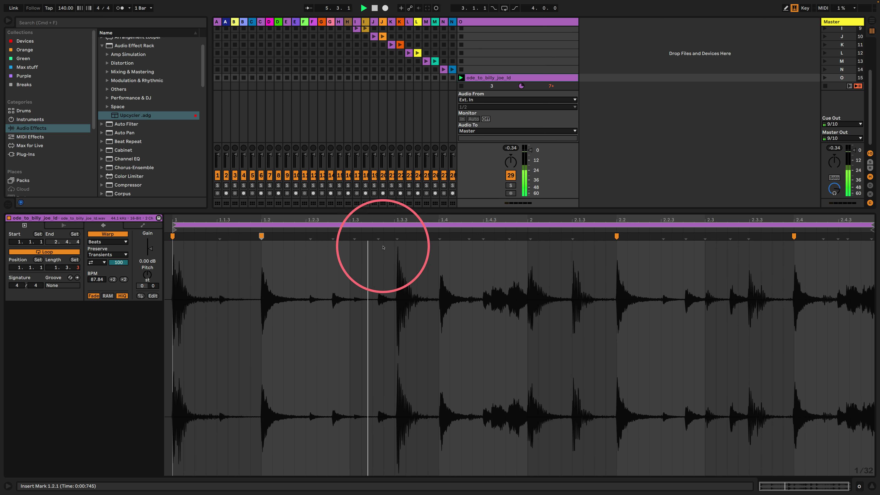
pyautogui.moveTo(441, 238); pyautogui.dragTo(395, 248)
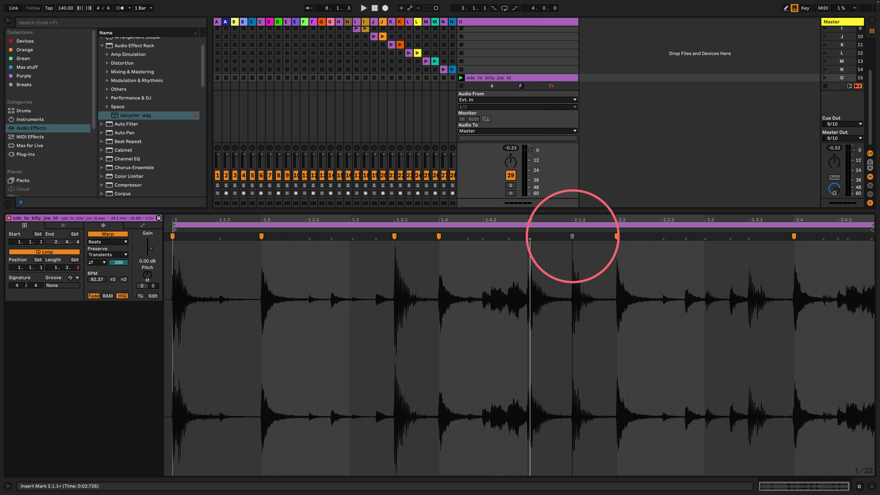
pyautogui.moveTo(573, 236); pyautogui.dragTo(574, 236)
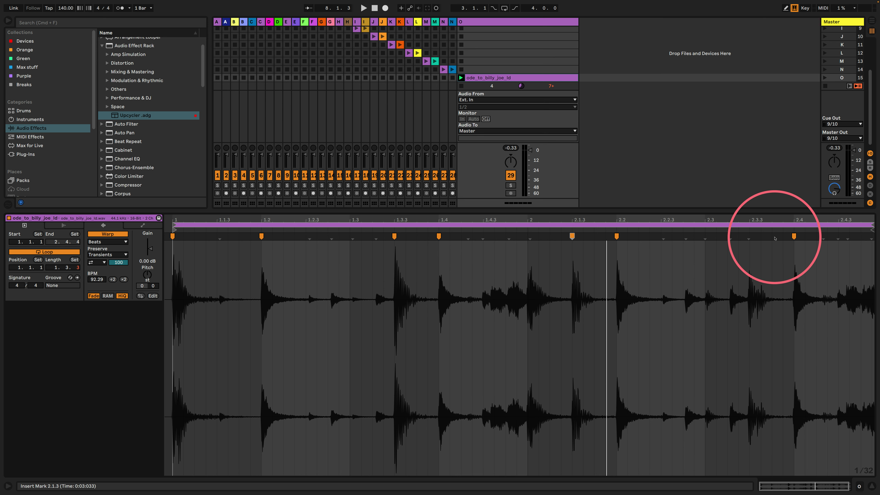
pyautogui.press('space')
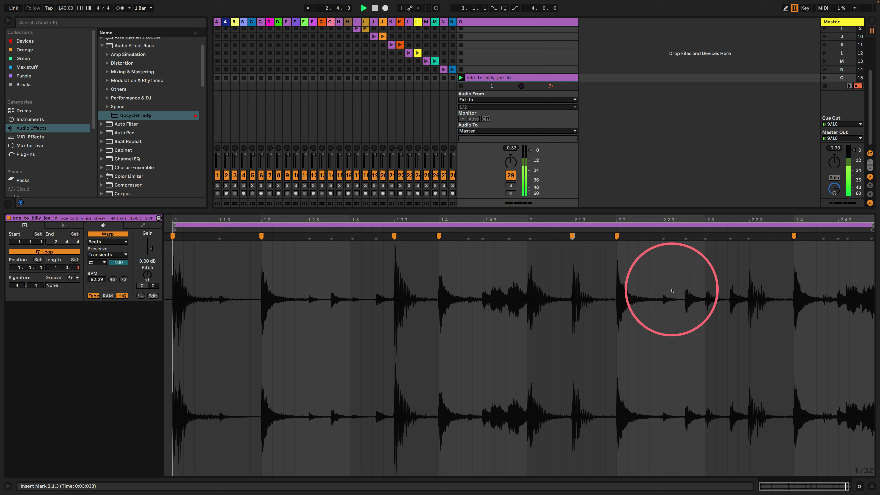
# Step: Warp the hits at 1.1.3 and 1.2.3, add sixteenth-note-aligned warp markers from 1.2.3 to 1.4.1, and check the loop by playing it
pyautogui.moveTo(748, 238)
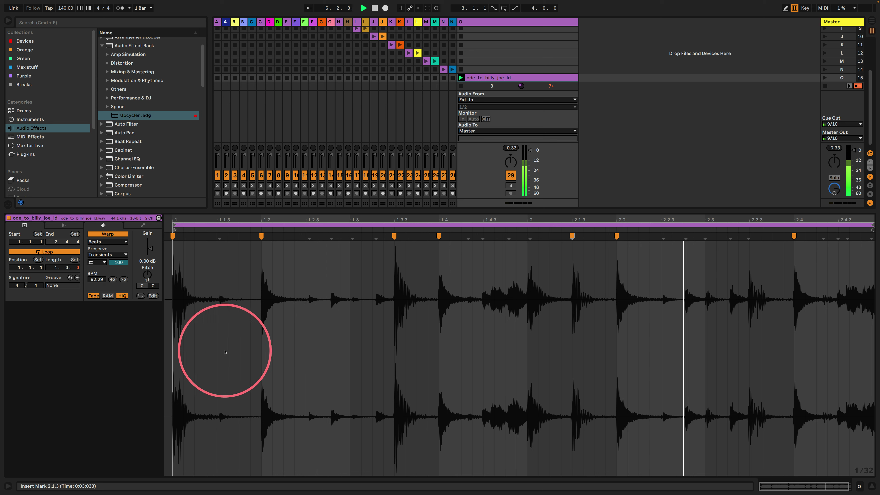
pyautogui.doubleClick(218, 239)
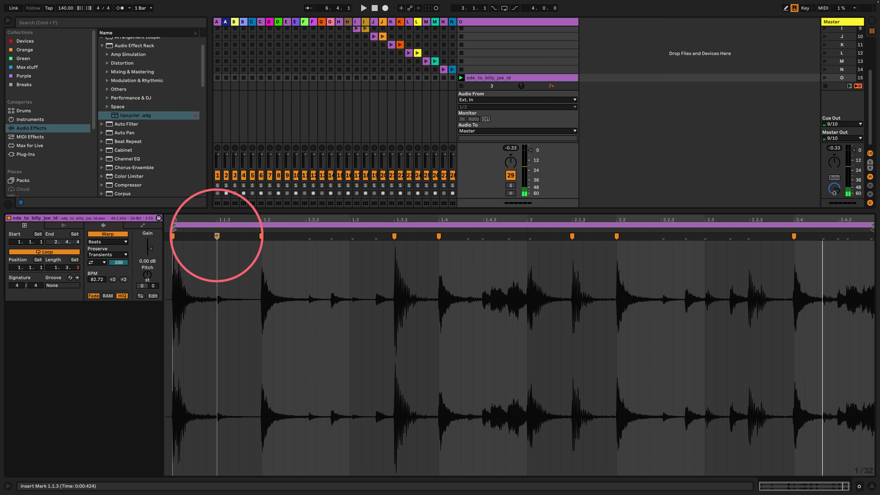
pyautogui.click(303, 252)
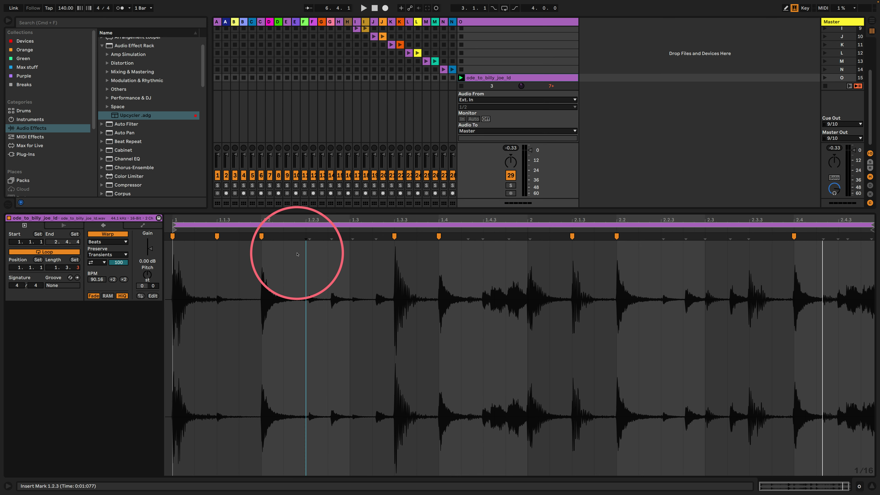
pyautogui.moveTo(299, 255); pyautogui.dragTo(387, 269)
pyautogui.press('super+i')
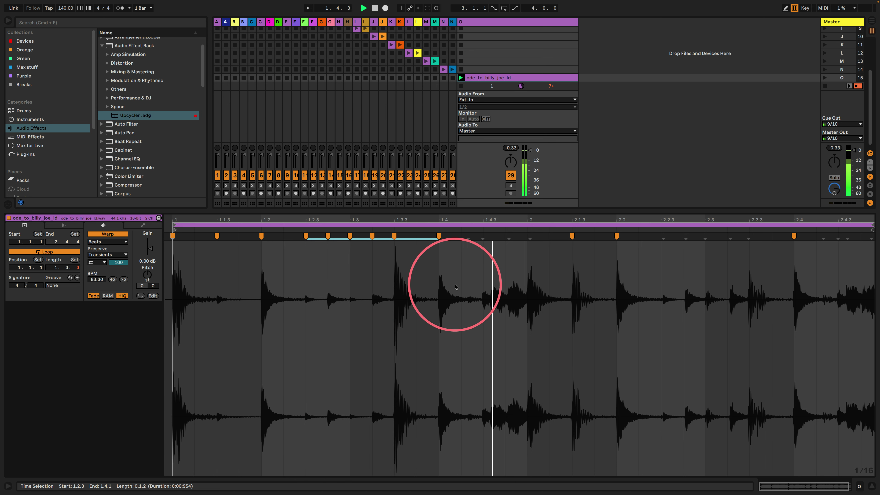
pyautogui.press('space')
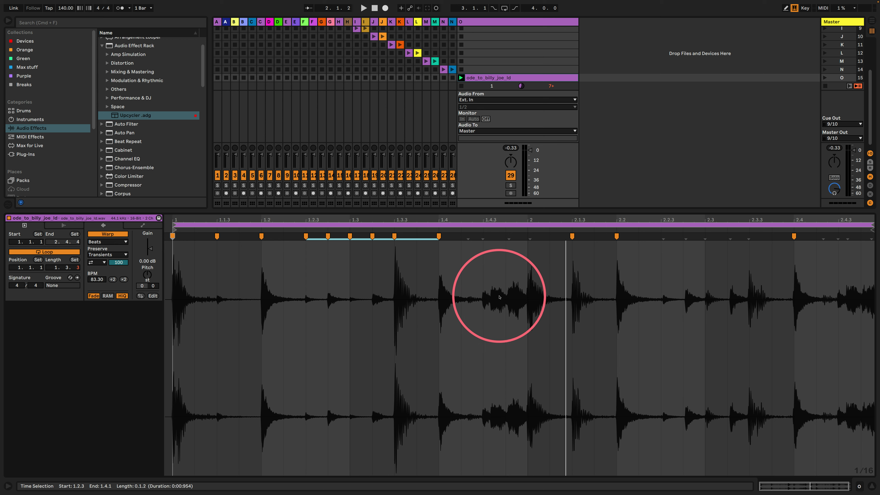
pyautogui.press('space')
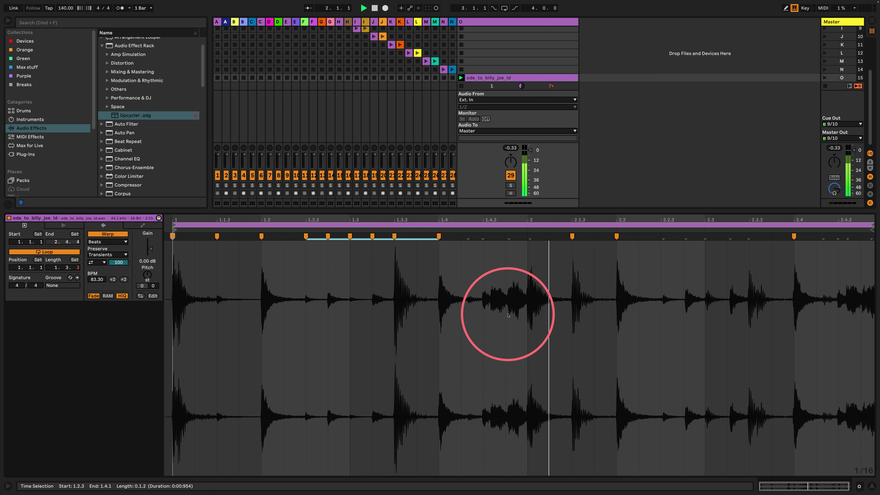
# Step: Add sixteenth-note warp markers between 2.2.3 and 2.4.1, then inspect the area around 2.3 up close
pyautogui.press('space')
pyautogui.moveTo(661, 277); pyautogui.dragTo(766, 275)
pyautogui.press('super+i')
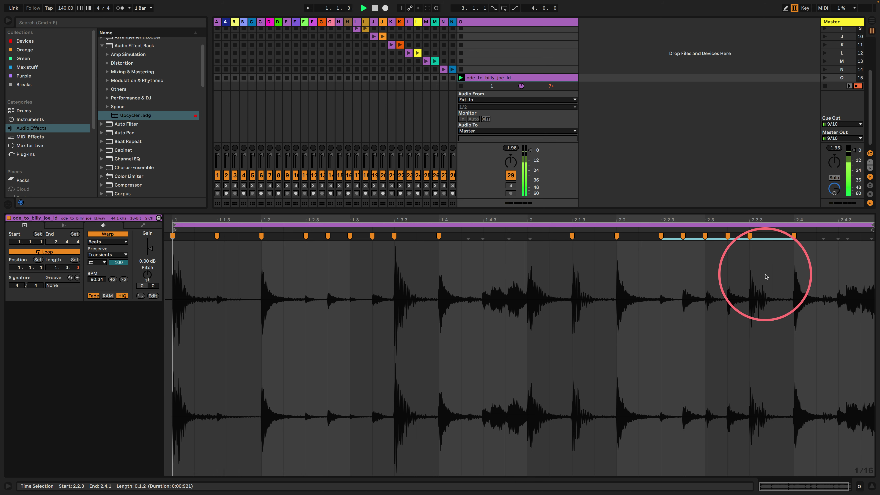
pyautogui.click(703, 294)
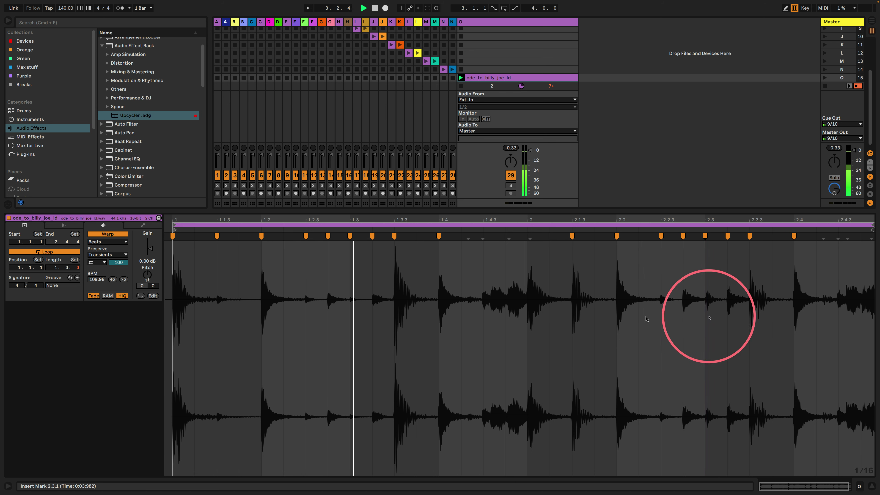
pyautogui.press('+')
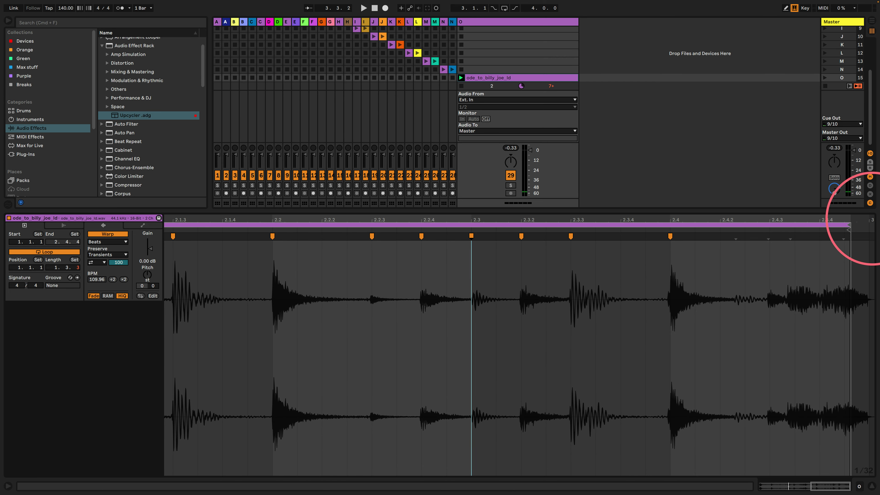
# Step: Extend the clip's loop end to 3.1.1 for a full two-bar loop and play it
pyautogui.moveTo(849, 225); pyautogui.dragTo(866, 225)
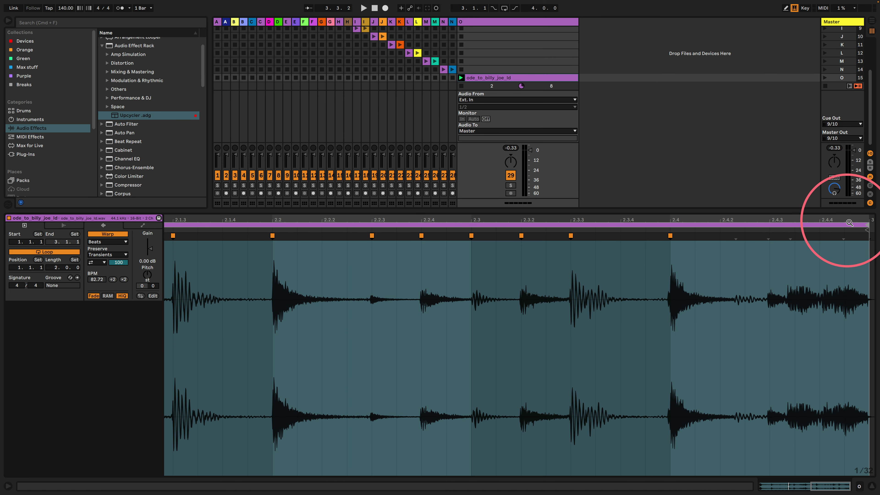
pyautogui.press('z')
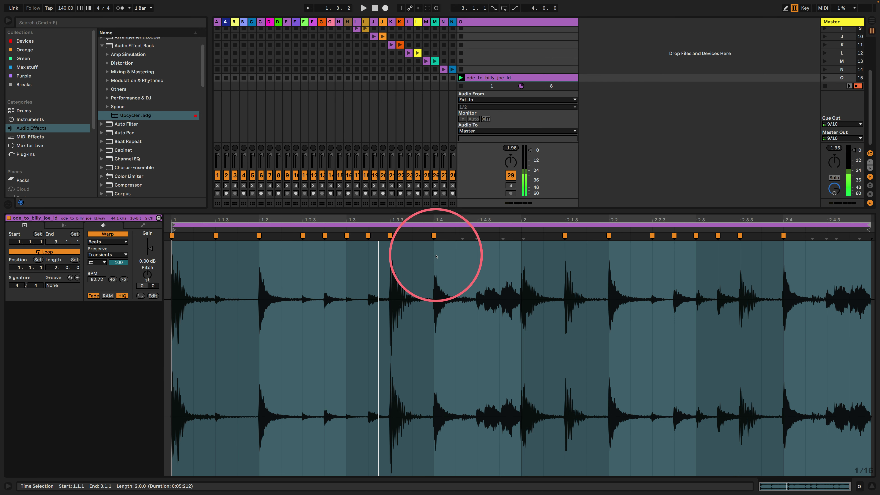
pyautogui.click(425, 305)
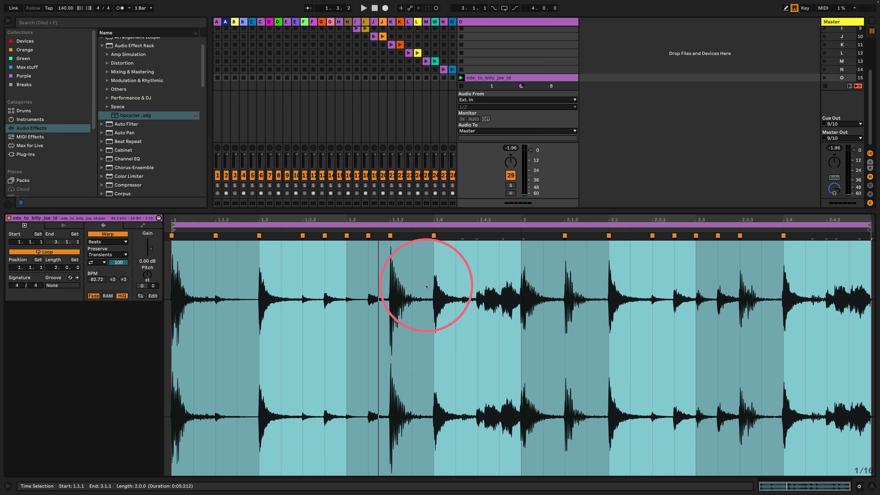
pyautogui.moveTo(434, 220)
pyautogui.mouseDown()
pyautogui.moveTo(434, 243)
pyautogui.moveTo(434, 218)
pyautogui.mouseUp()
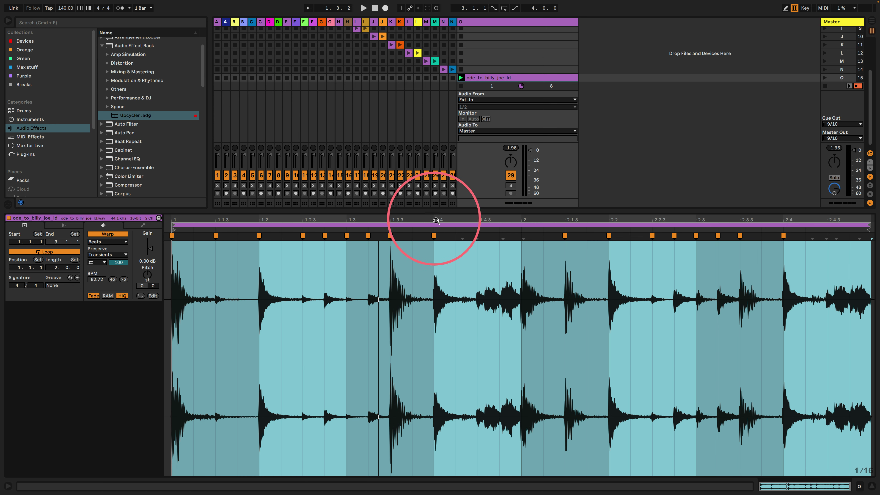
pyautogui.press('space')
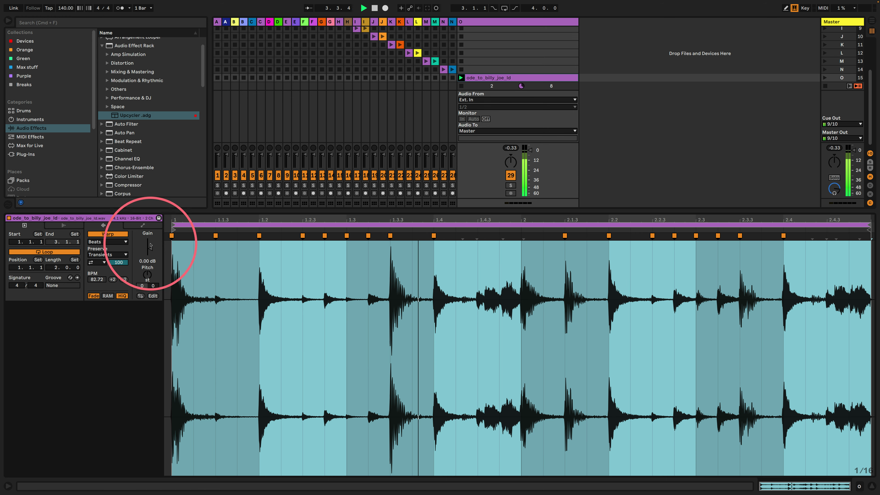
# Step: Turn off transient looping for the Beats warp mode and transpose the clip to +4 semitones
pyautogui.moveTo(127, 229); pyautogui.dragTo(118, 370)
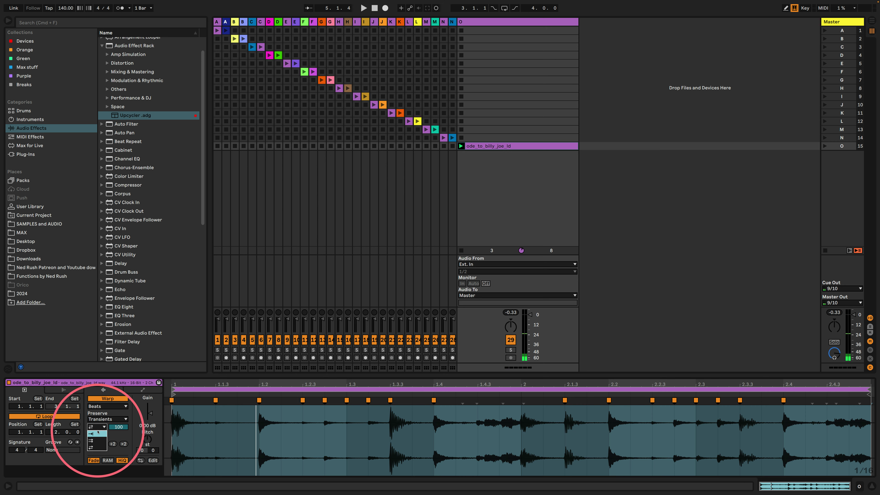
pyautogui.moveTo(147, 439); pyautogui.dragTo(147, 430)
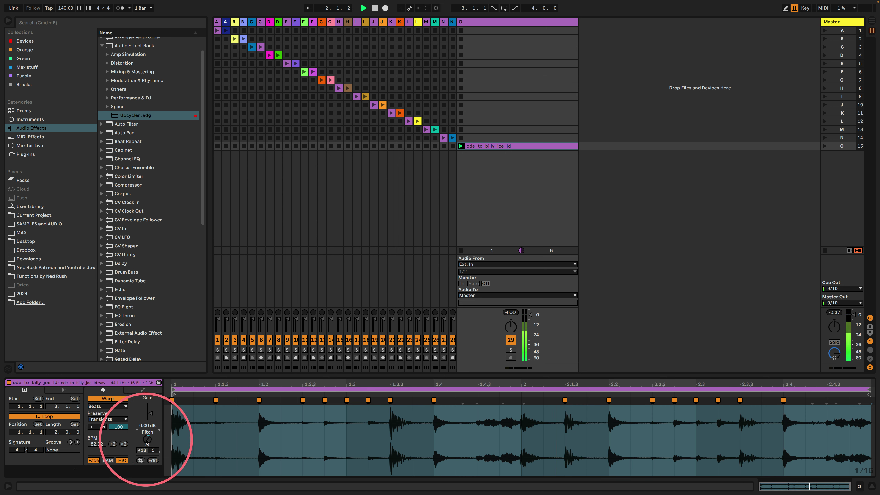
pyautogui.moveTo(147, 440)
pyautogui.mouseDown()
pyautogui.moveTo(147, 427)
pyautogui.moveTo(146, 445)
pyautogui.mouseUp()
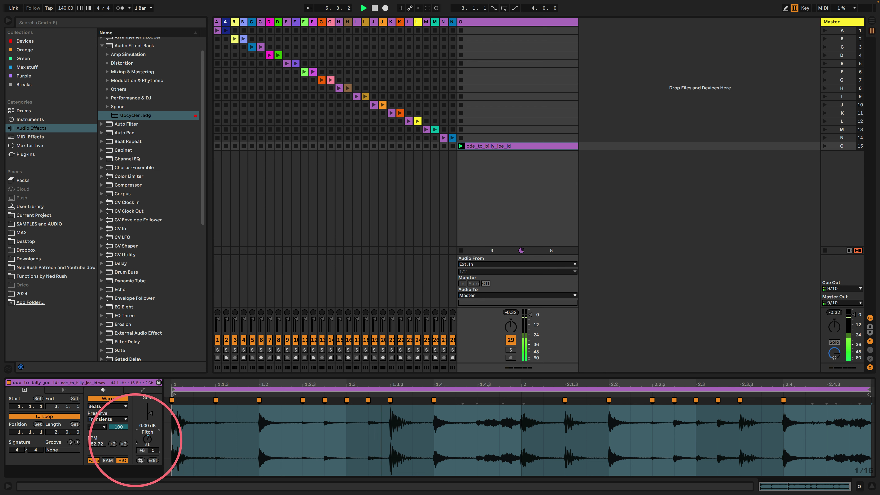
pyautogui.press('Down')
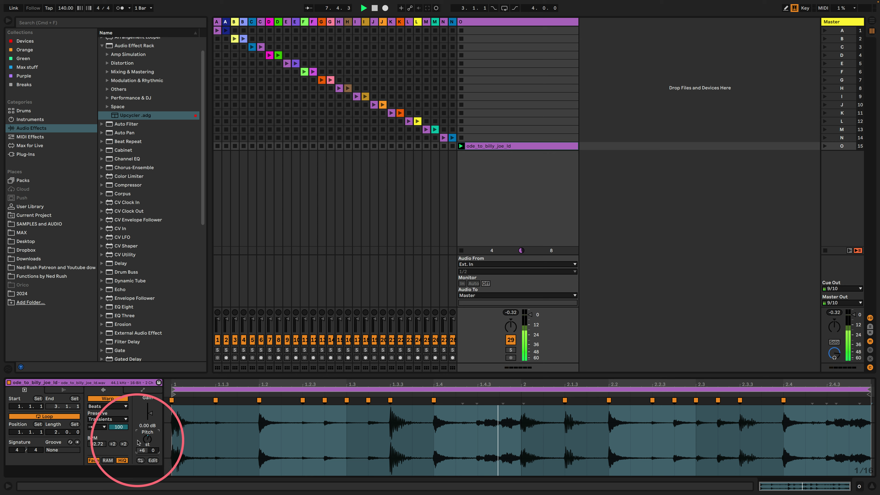
pyautogui.press('Down')
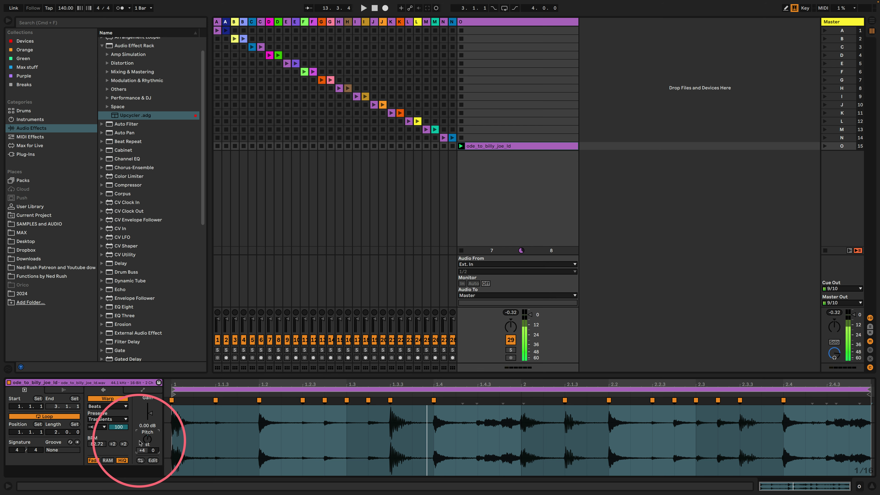
# Step: Load the Upcycler effect rack onto track O and insert a Utility before its Drum Buss
pyautogui.moveTo(114, 116); pyautogui.dragTo(523, 24)
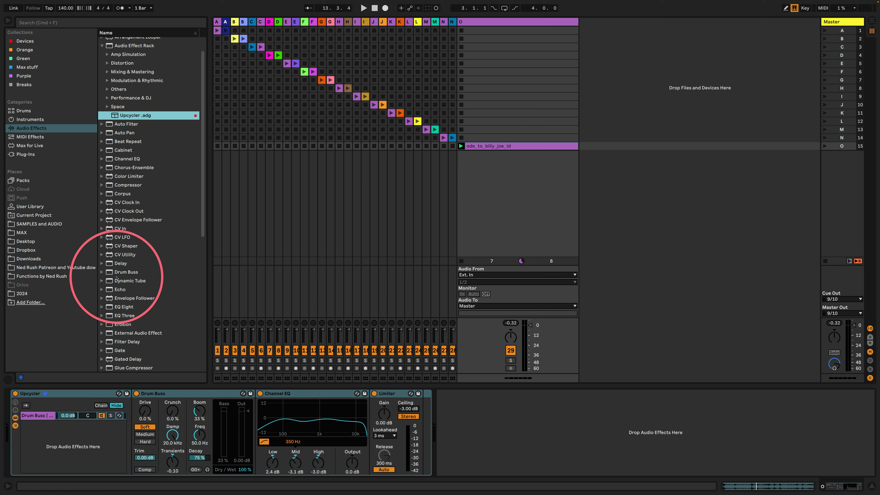
pyautogui.scroll(-10, 115, 295)
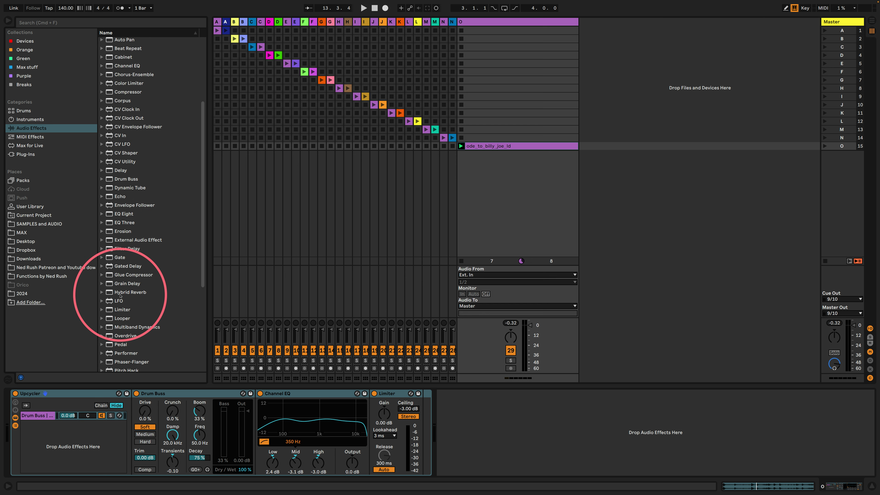
pyautogui.moveTo(121, 340); pyautogui.dragTo(135, 407)
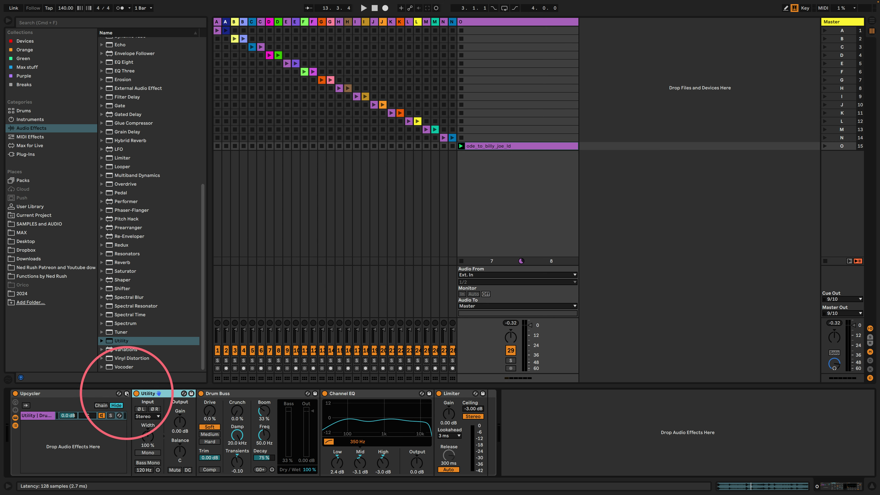
# Step: Save the modified rack as a preset, copying its files and overwriting the existing Upcycler .adg
pyautogui.click(127, 394)
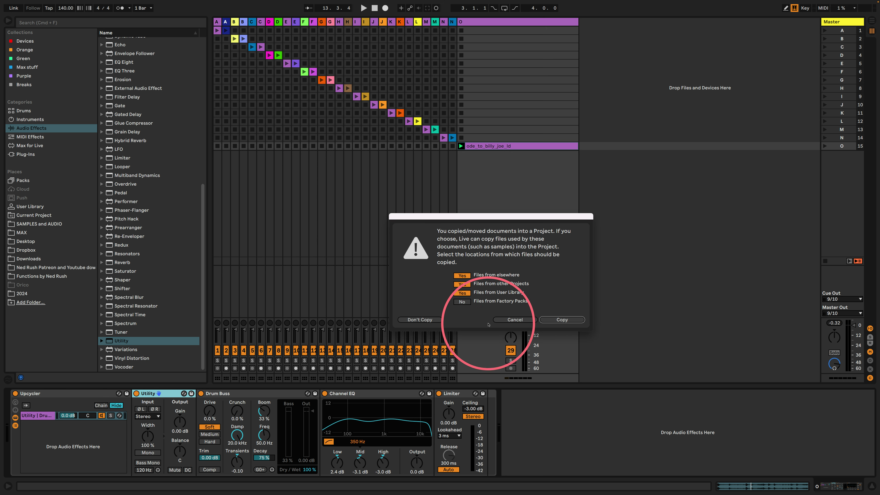
pyautogui.click(551, 319)
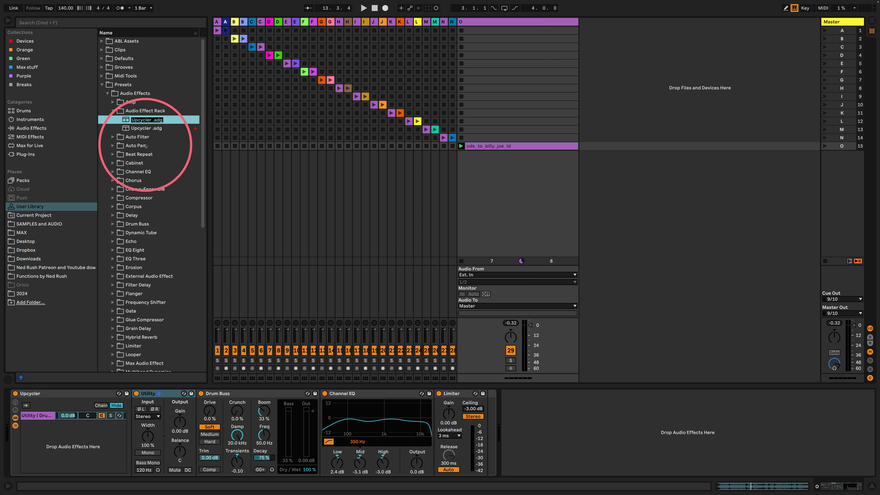
pyautogui.click(142, 129)
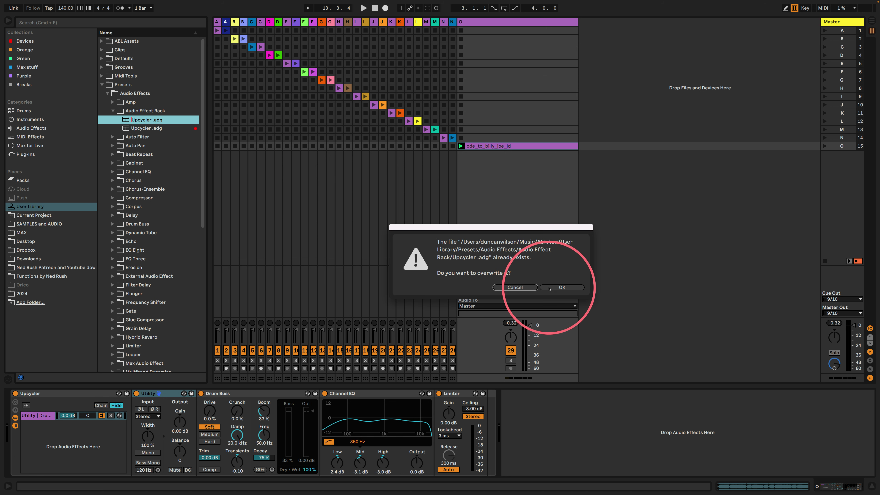
pyautogui.click(562, 288)
# Step: Replace track O's rack with the newly saved Upcycler .adg preset and play the break through it
pyautogui.click(47, 393)
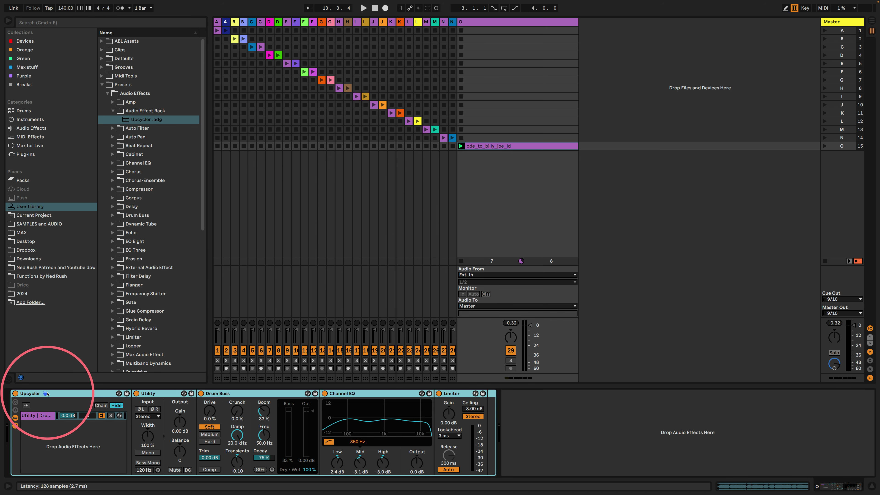
pyautogui.press('Delete')
pyautogui.moveTo(124, 120); pyautogui.dragTo(123, 416)
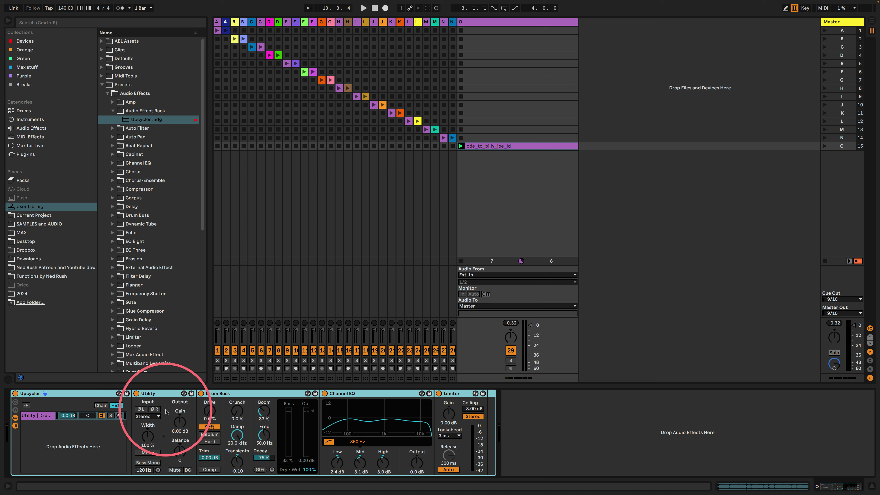
pyautogui.click(79, 432)
pyautogui.press('space')
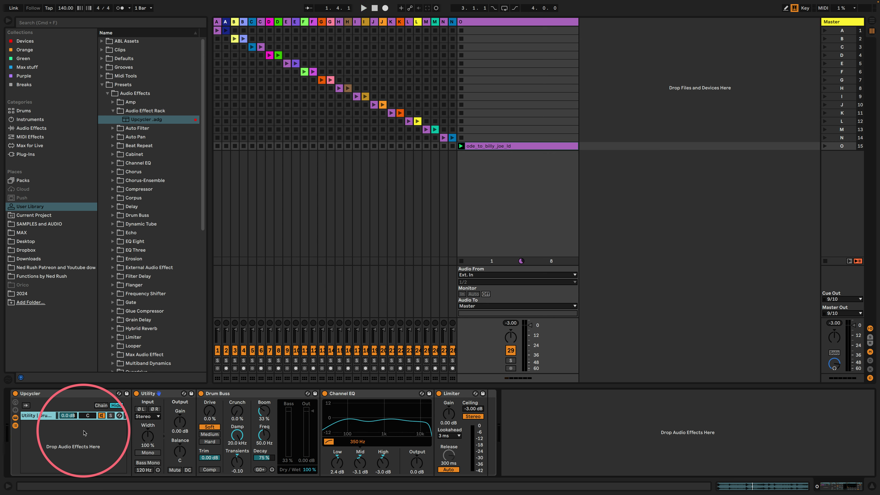
pyautogui.press('space')
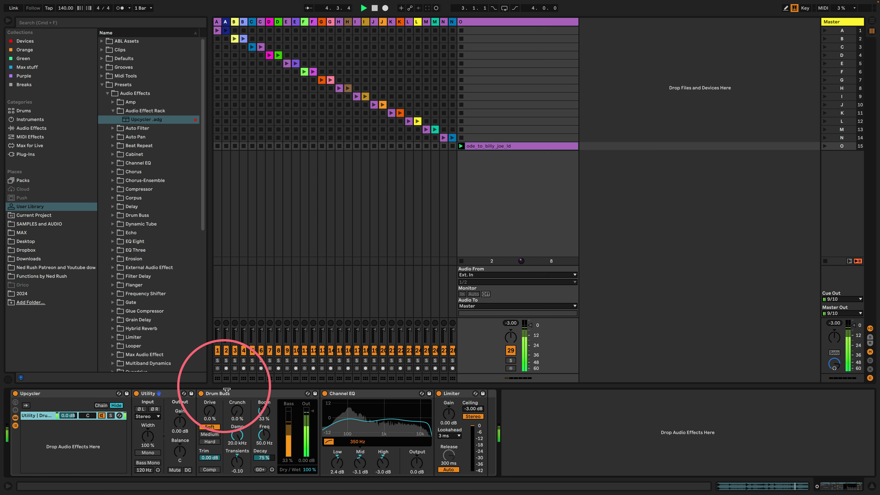
pyautogui.press('space')
# Step: Insert an audio track beside track O, named "Ode to Billy Joe" plus the artist's name, with Resampling as its input, and arm it
pyautogui.click(555, 24)
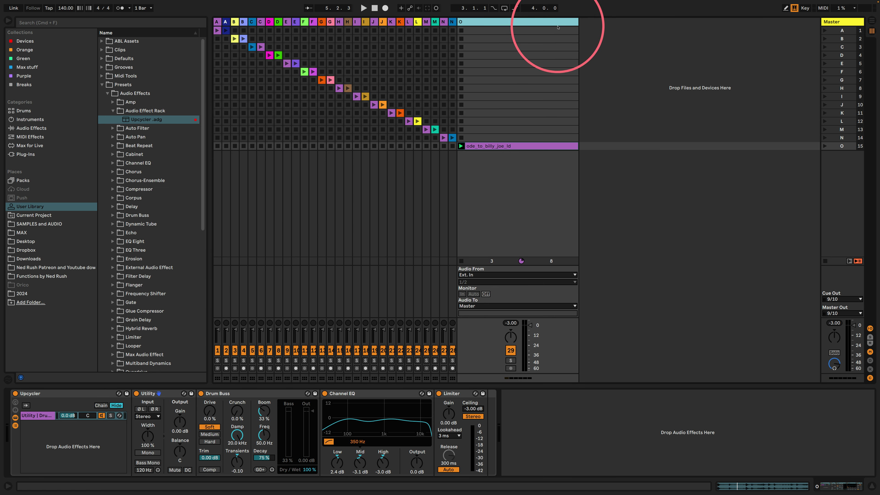
pyautogui.click(559, 29)
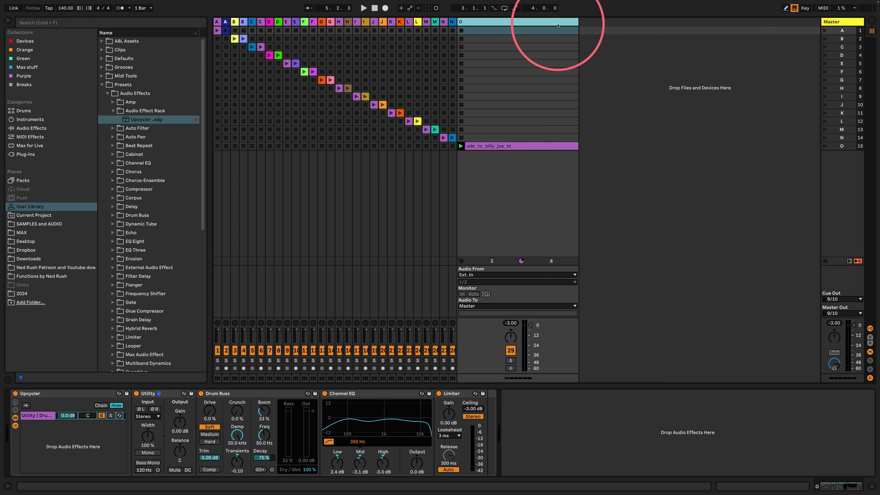
pyautogui.press('super+t')
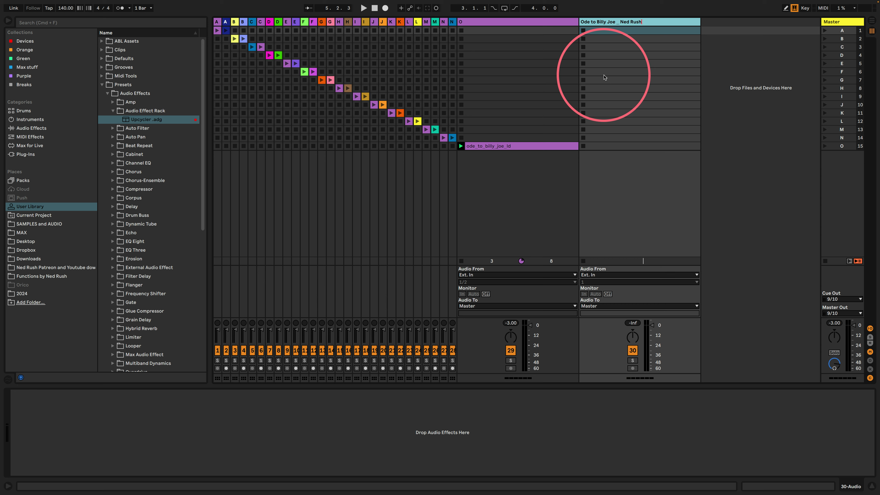
pyautogui.click(601, 275)
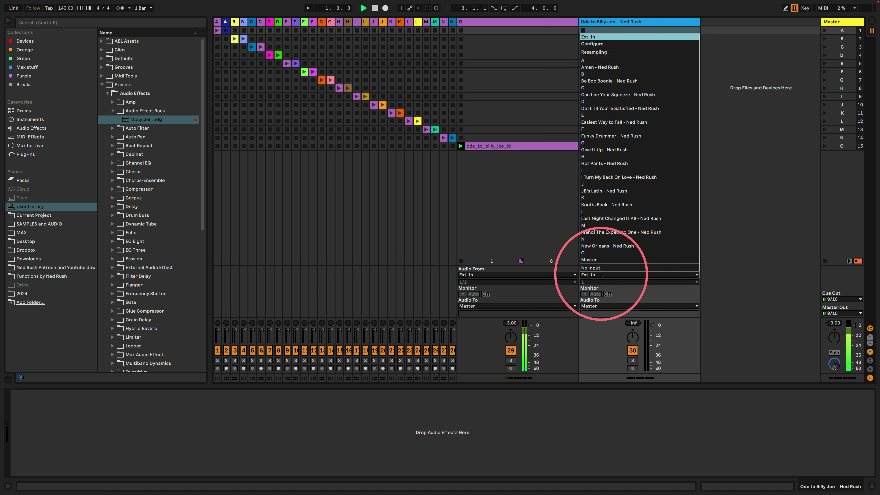
pyautogui.click(585, 52)
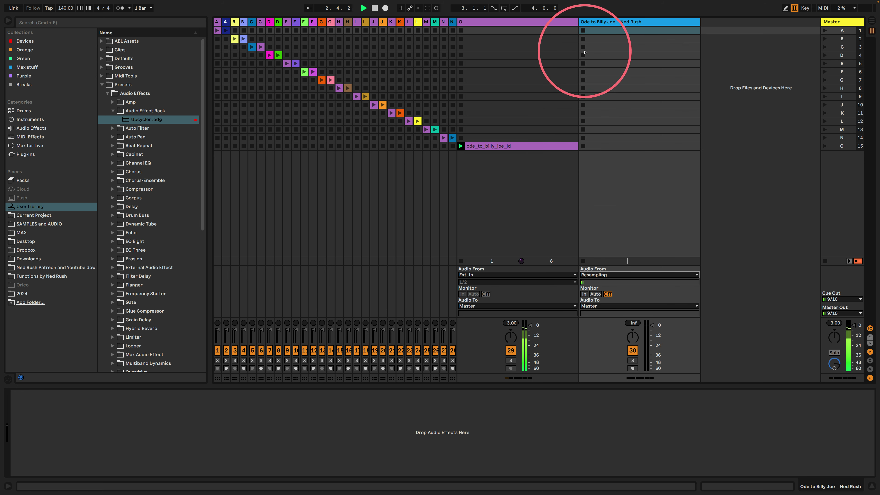
pyautogui.click(633, 368)
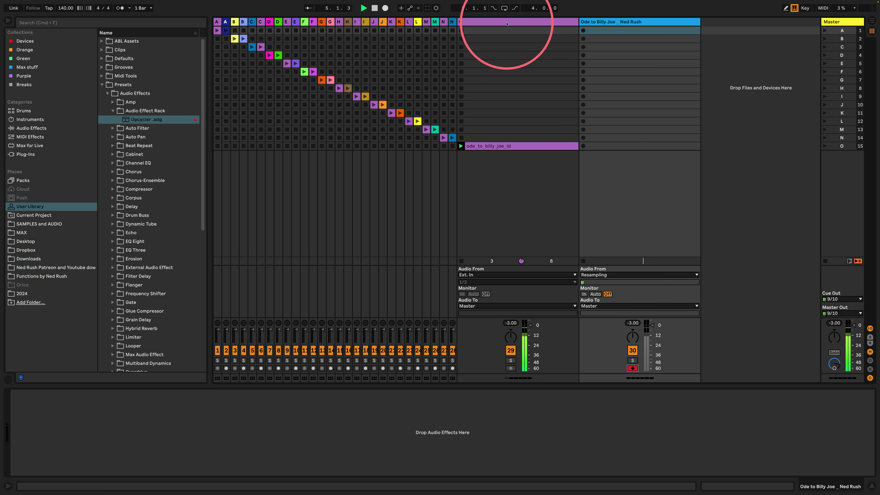
# Step: Raise the Drum Buss Boom on track O to 39% while the break plays
pyautogui.click(507, 24)
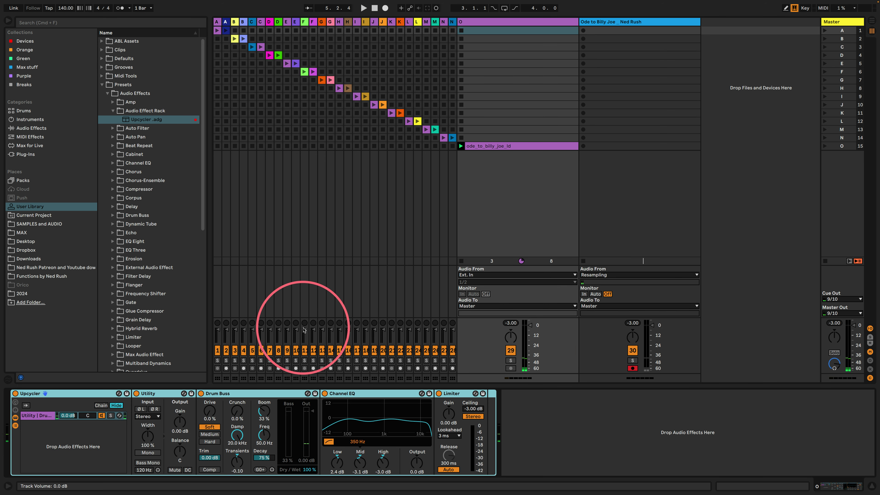
pyautogui.press('space')
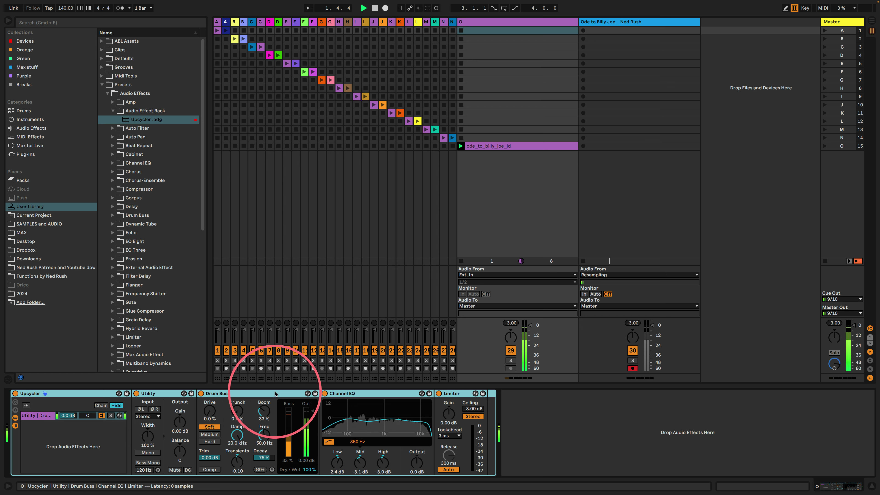
pyautogui.moveTo(264, 410)
pyautogui.mouseDown()
pyautogui.moveTo(264, 388)
pyautogui.moveTo(264, 426)
pyautogui.moveTo(264, 416)
pyautogui.mouseUp()
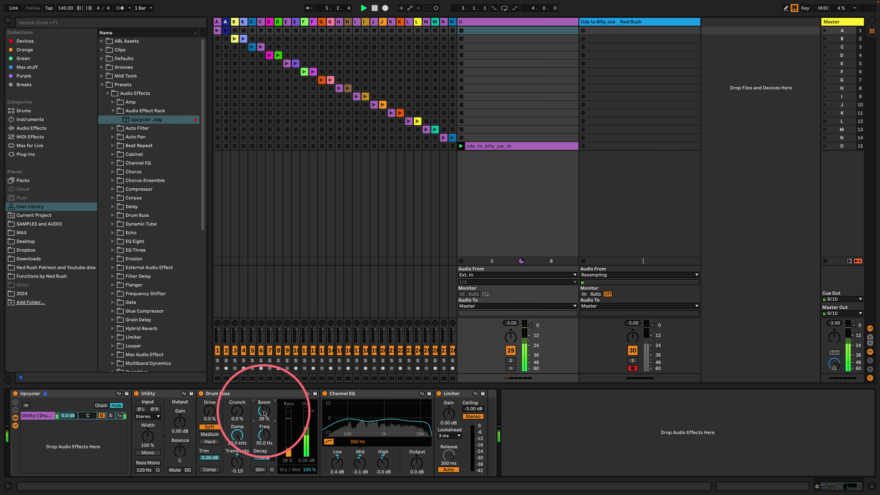
# Step: Start recording the resampled break into the new track's clip slot in scene 15
pyautogui.click(602, 147)
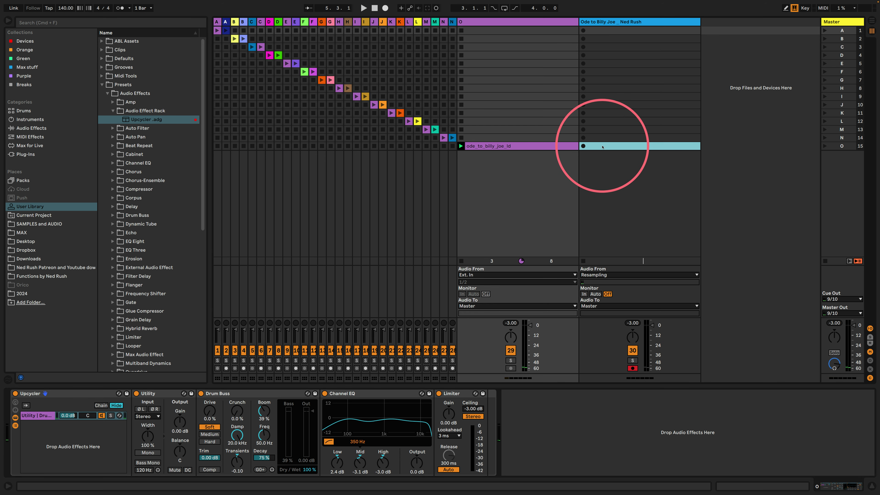
pyautogui.press('space')
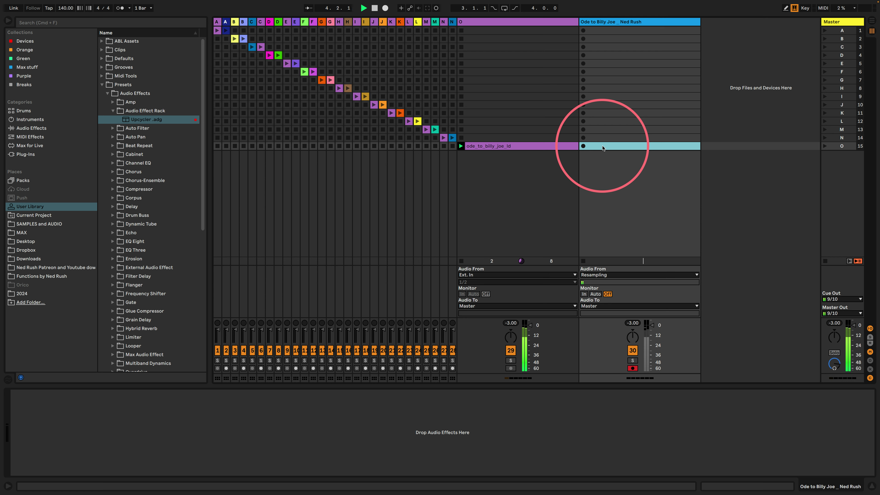
pyautogui.press('Return')
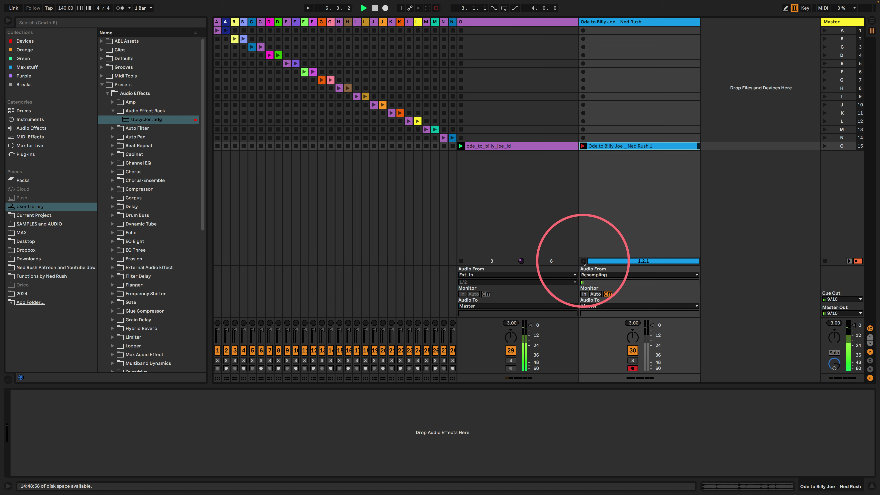
# Step: Stop recording on the resampling track, open the recorded scene 15 clip and launch it
pyautogui.click(583, 261)
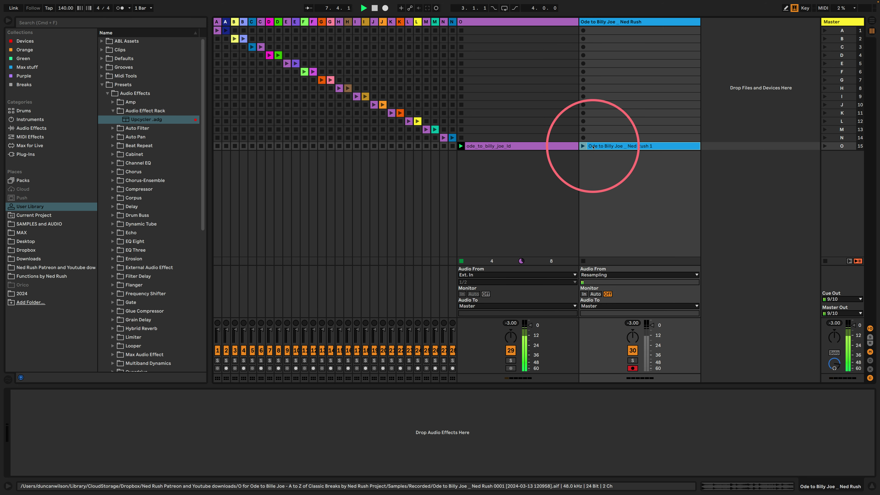
pyautogui.click(593, 146)
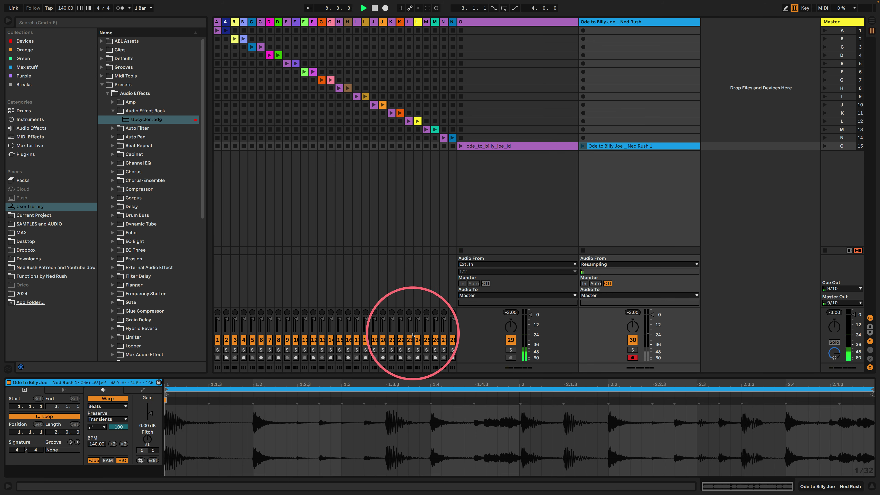
pyautogui.click(583, 147)
pyautogui.click(291, 367)
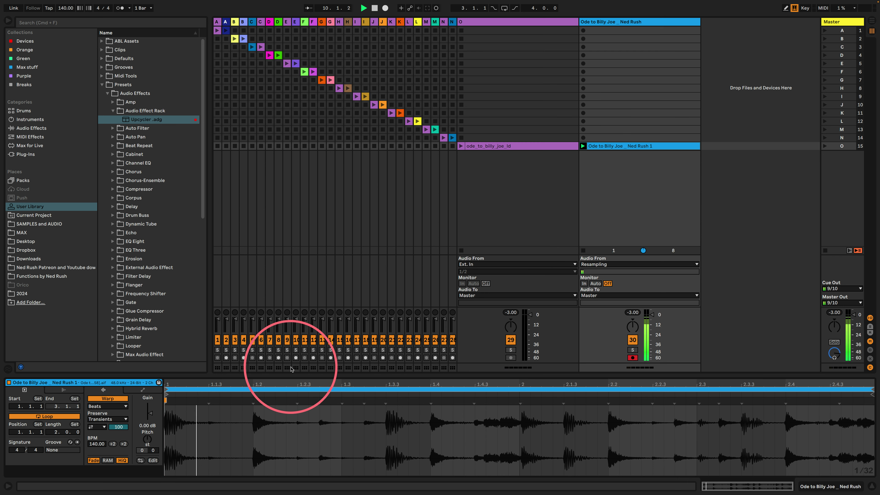
# Step: Set the resampled clip's warp mode to Re-Pitch and play it back from the start
pyautogui.click(108, 407)
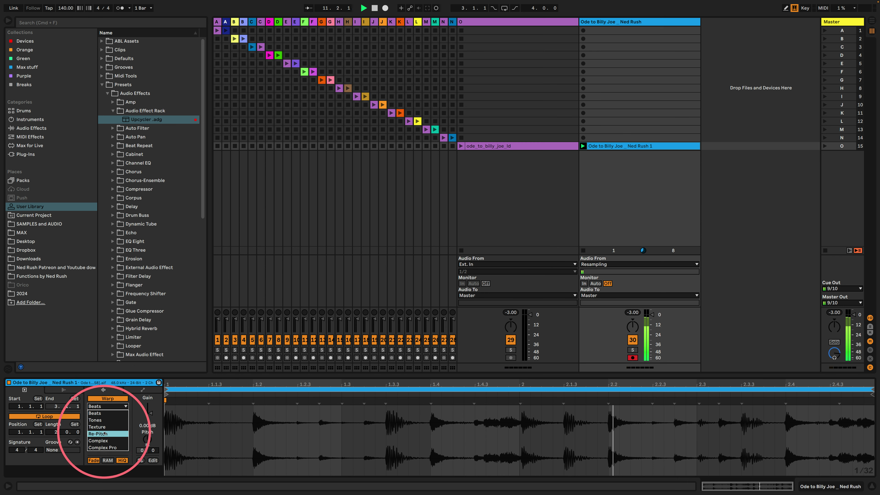
pyautogui.click(105, 434)
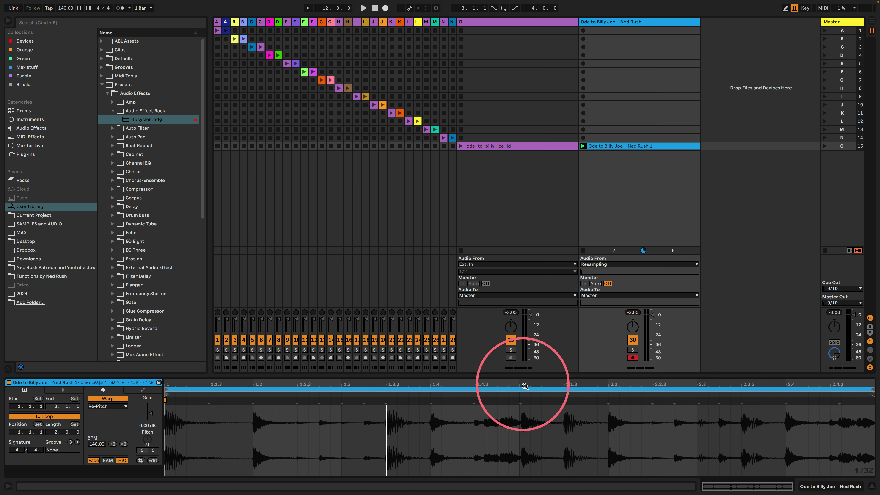
pyautogui.moveTo(525, 386)
pyautogui.mouseDown()
pyautogui.moveTo(525, 430)
pyautogui.moveTo(525, 386)
pyautogui.mouseUp()
pyautogui.press('space')
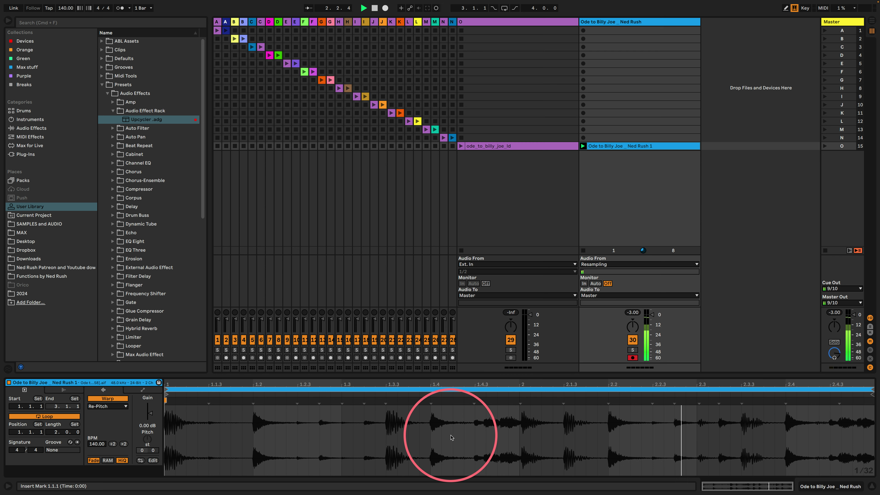
pyautogui.press('space')
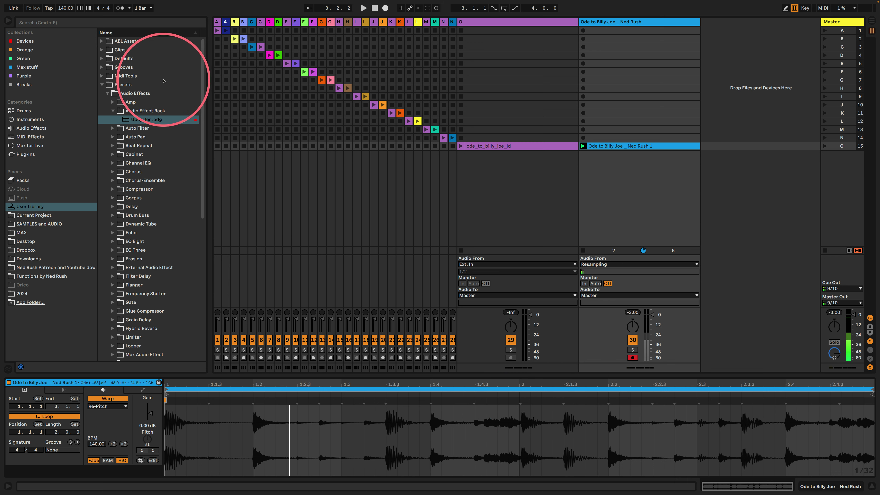
# Step: Set the project tempo to 175 BPM and play the resampled clip at that speed
pyautogui.click(67, 9)
pyautogui.write('175')
pyautogui.press('Return')
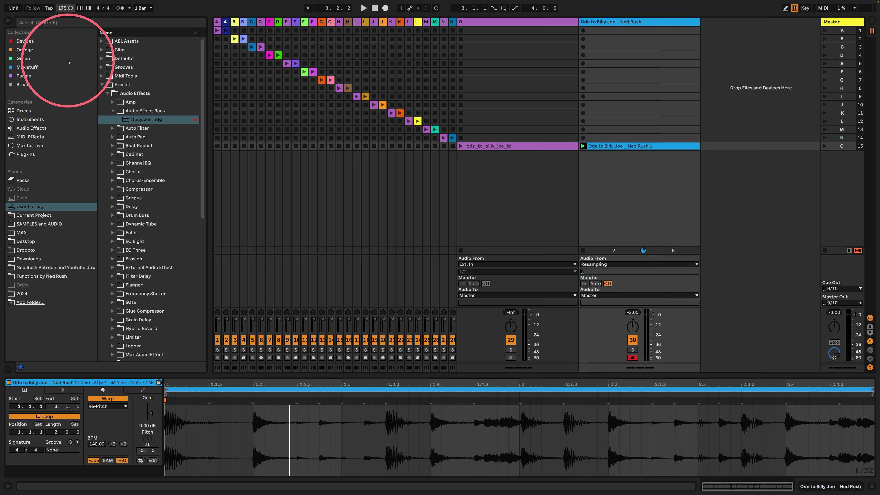
pyautogui.press('space')
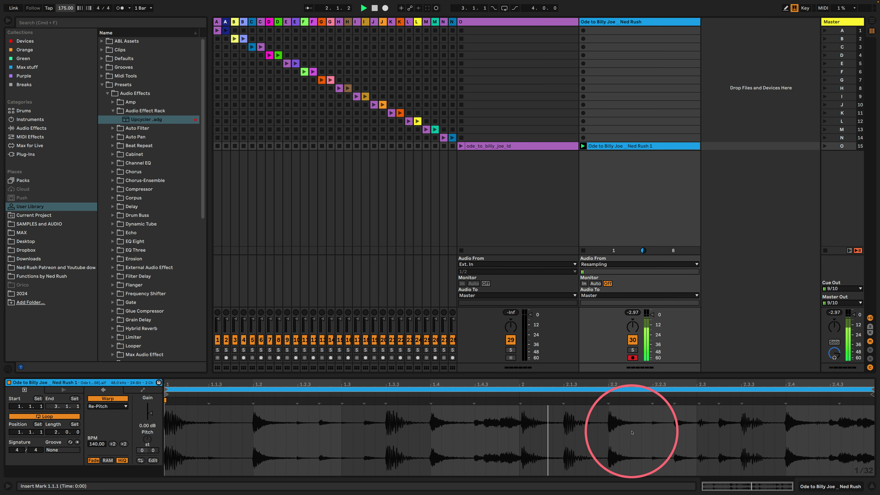
# Step: Loop the resampled clip's section from 2.2.1 to 2.3.3, then move that loop to start at 1.2.1
pyautogui.click(610, 428)
pyautogui.moveTo(689, 430); pyautogui.dragTo(742, 434)
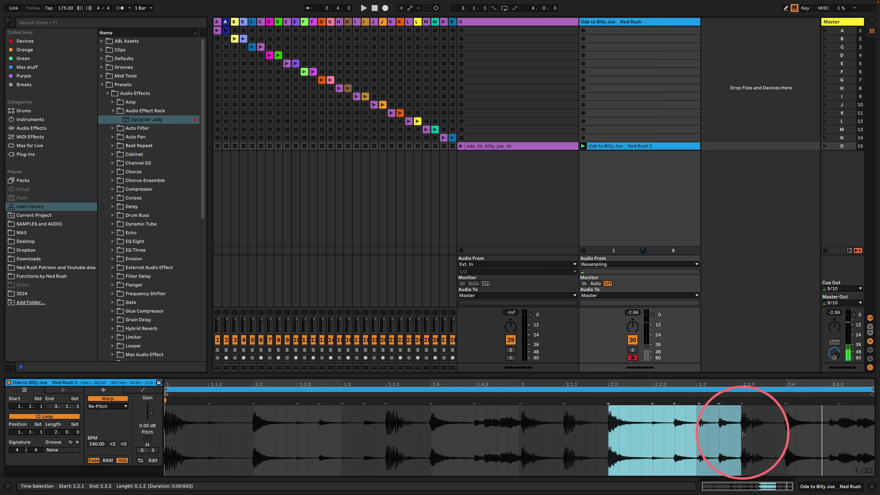
pyautogui.press('super+l')
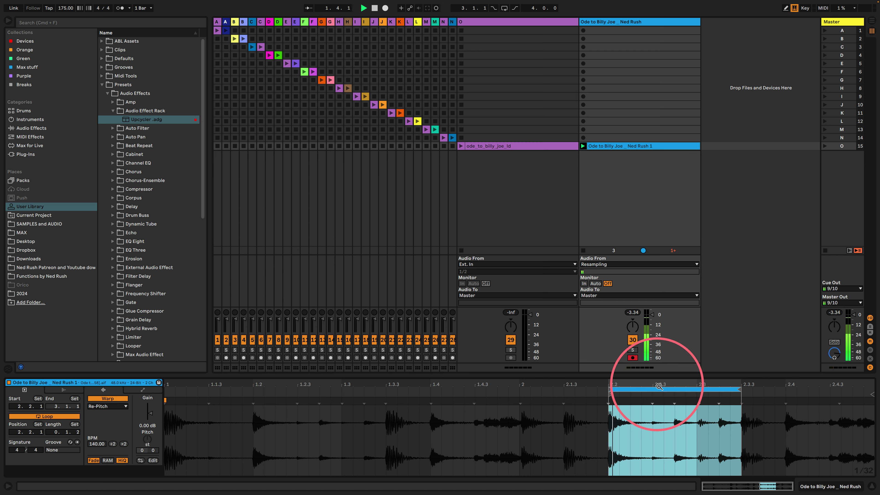
pyautogui.moveTo(655, 389); pyautogui.dragTo(255, 397)
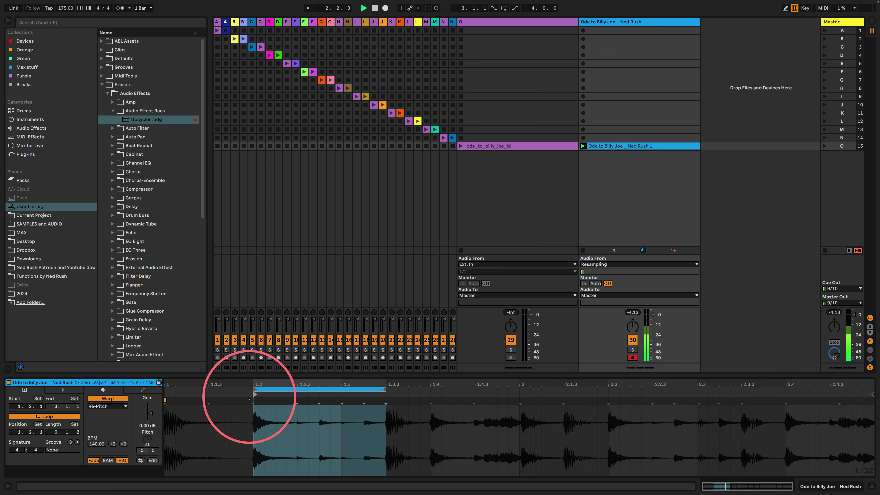
# Step: Loop the resampled clip's full two bars from 1.1.1 and set the project tempo to 140 BPM
pyautogui.click(218, 420)
pyautogui.press('super+a')
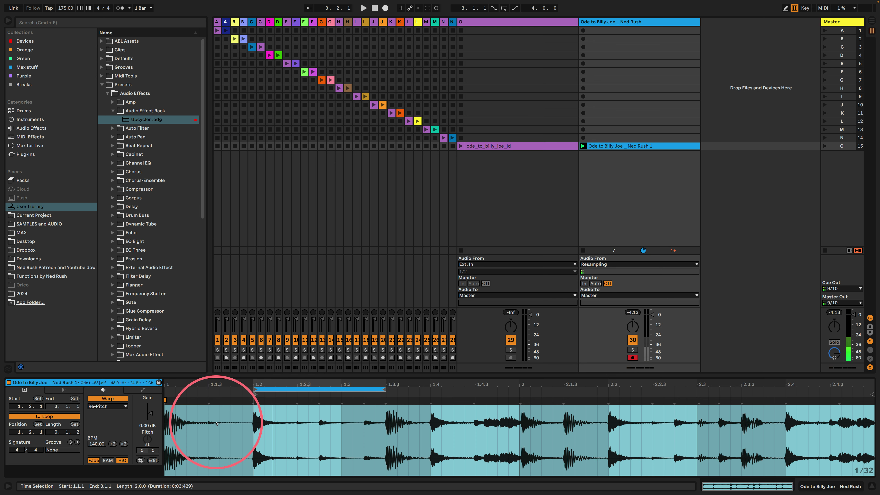
pyautogui.press('super+l')
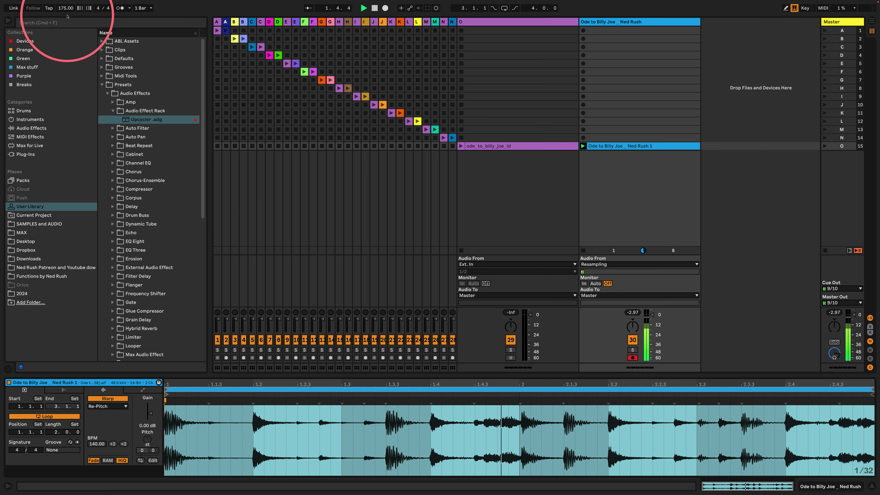
pyautogui.click(65, 7)
pyautogui.write('140')
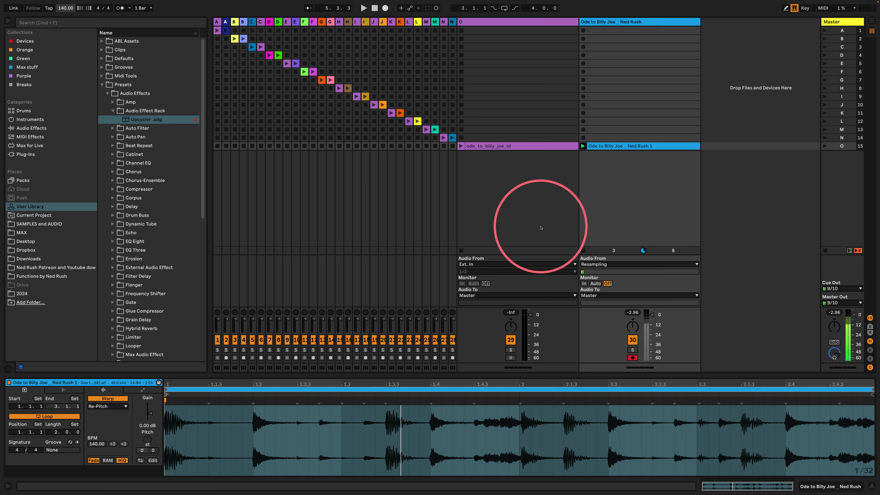
# Step: Insert an empty scene below scene O and disarm the resampling track
pyautogui.click(523, 207)
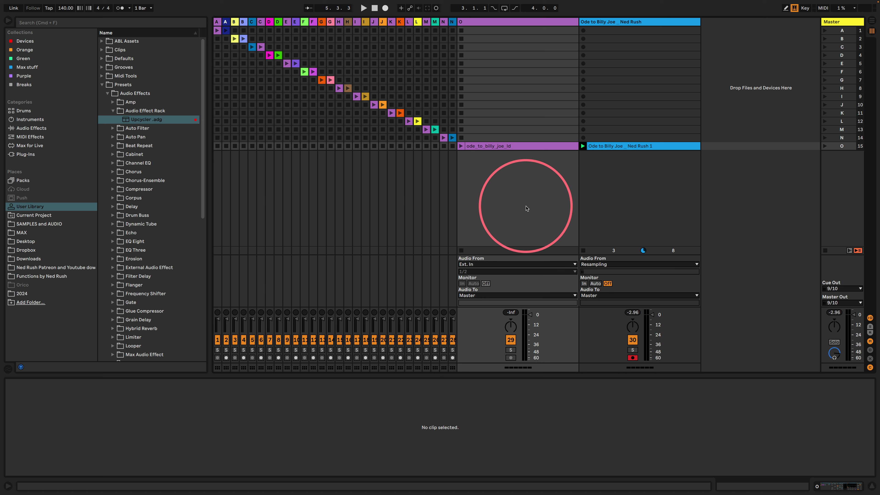
pyautogui.click(836, 146)
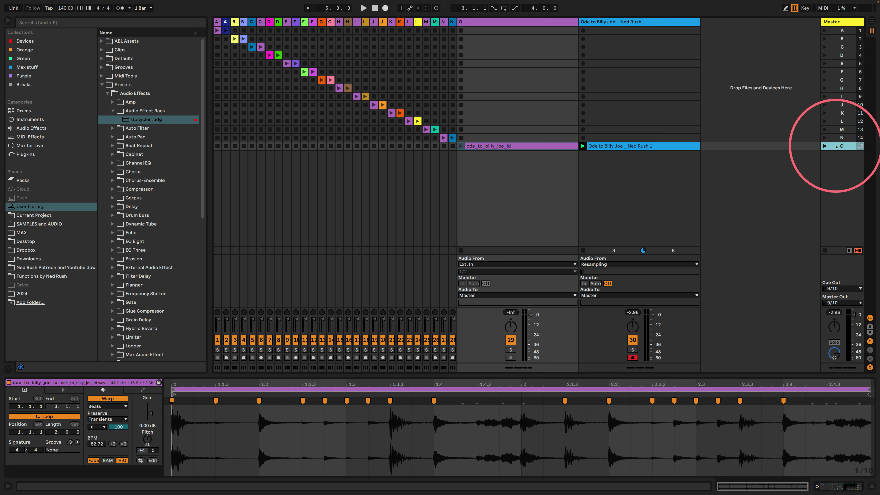
pyautogui.press('super+i')
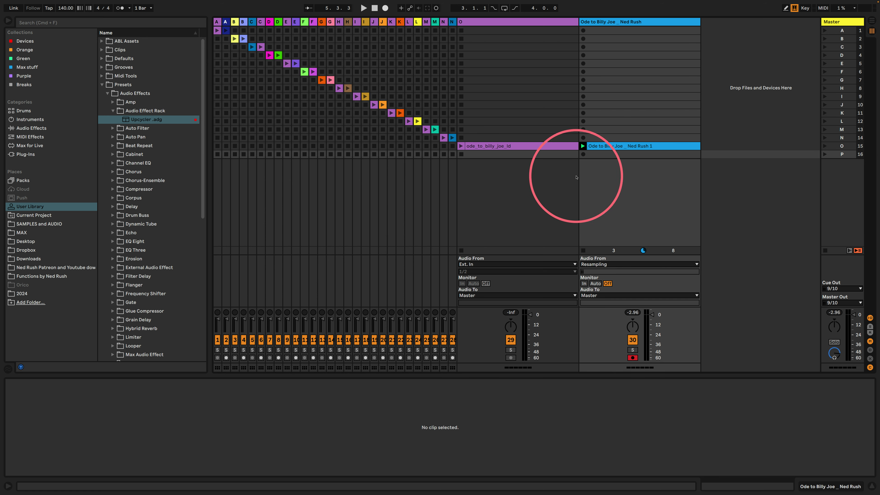
pyautogui.click(518, 146)
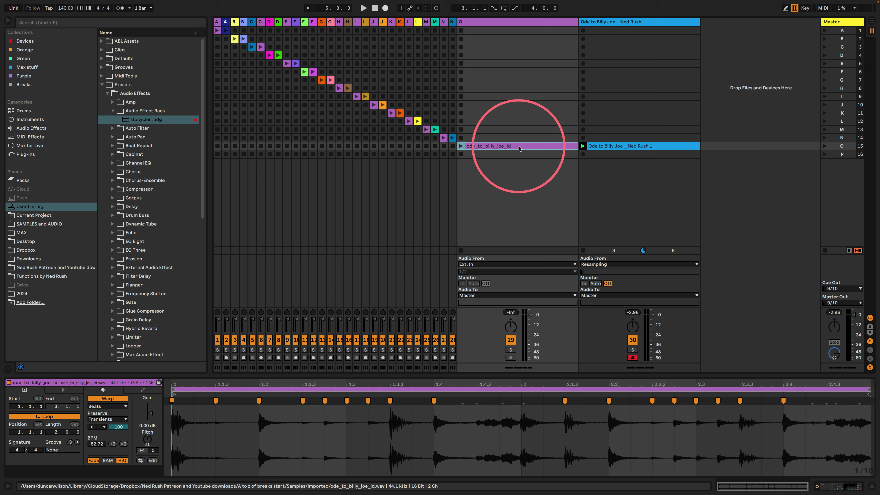
pyautogui.click(632, 358)
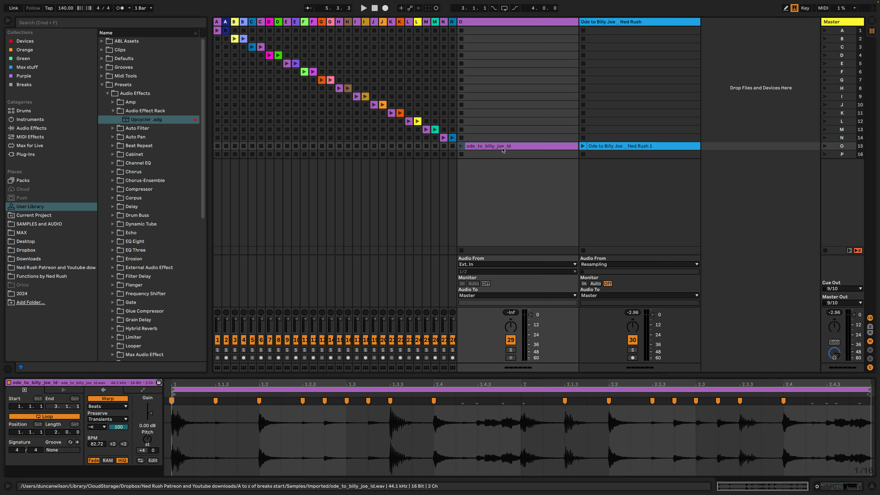